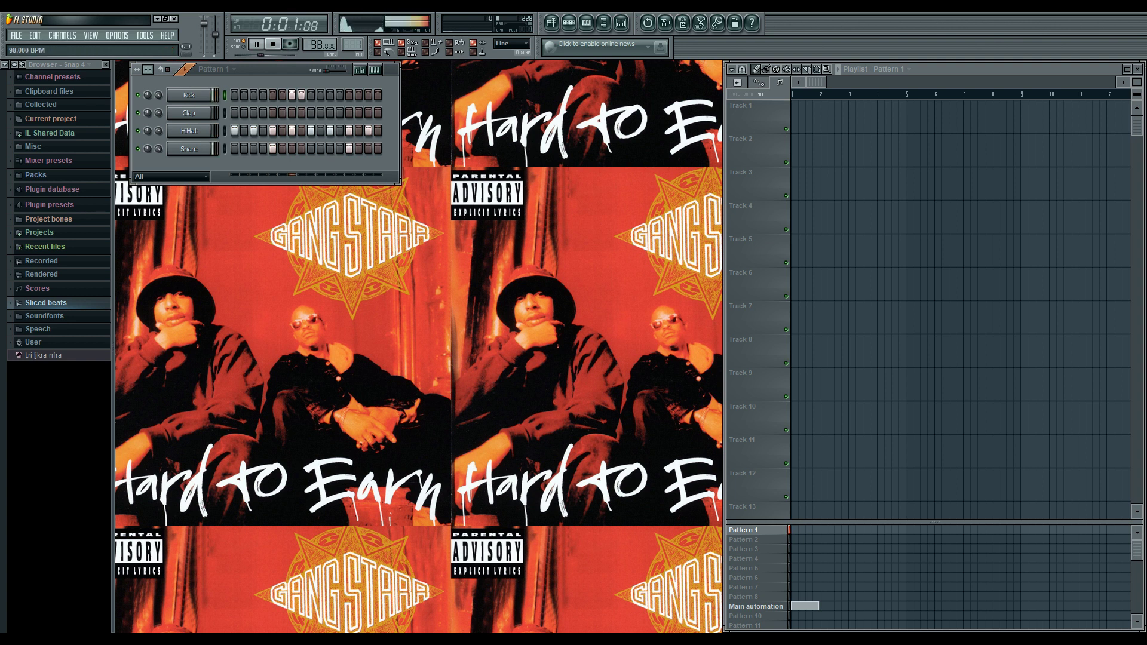
Load the DPKIK012 sample from the DJ Premier pack's DP KIKZ folder onto the Kick channel
click(35, 175)
click(75, 188)
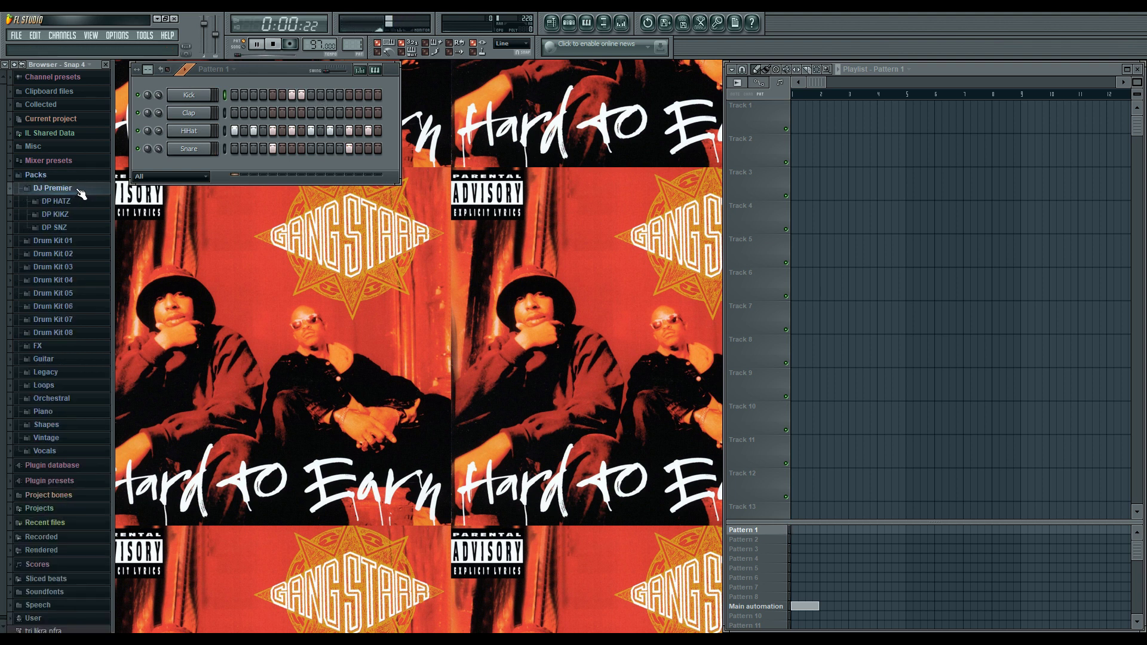
click(72, 215)
scroll(83, 223, down, 3)
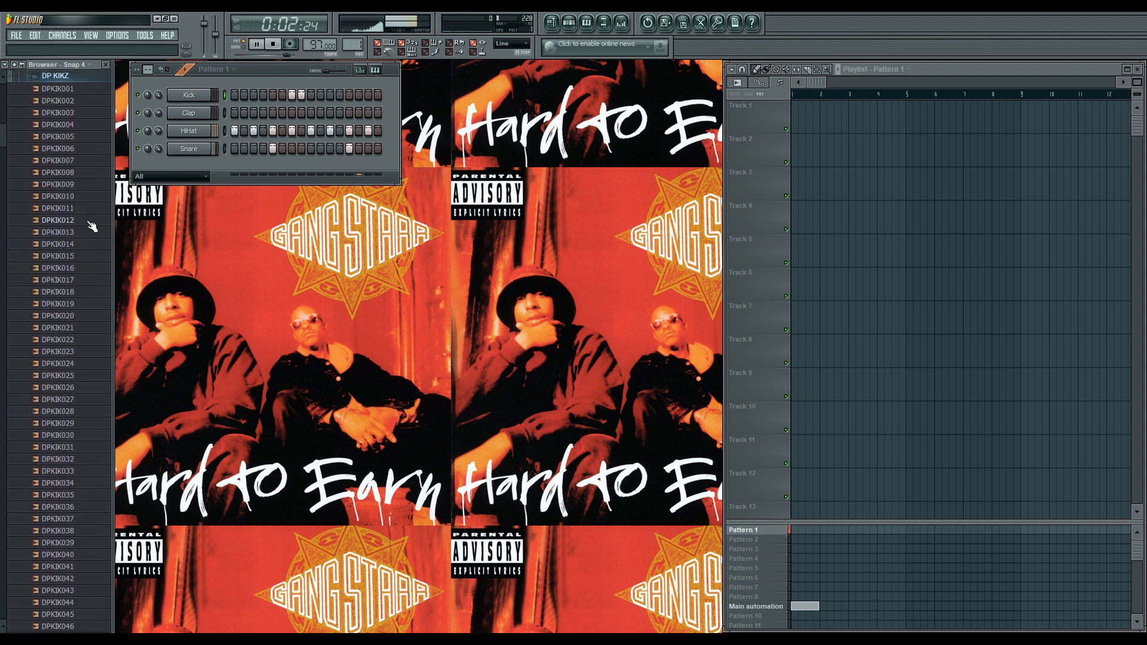
click(90, 225)
drag(90, 221, 194, 95)
click(77, 76)
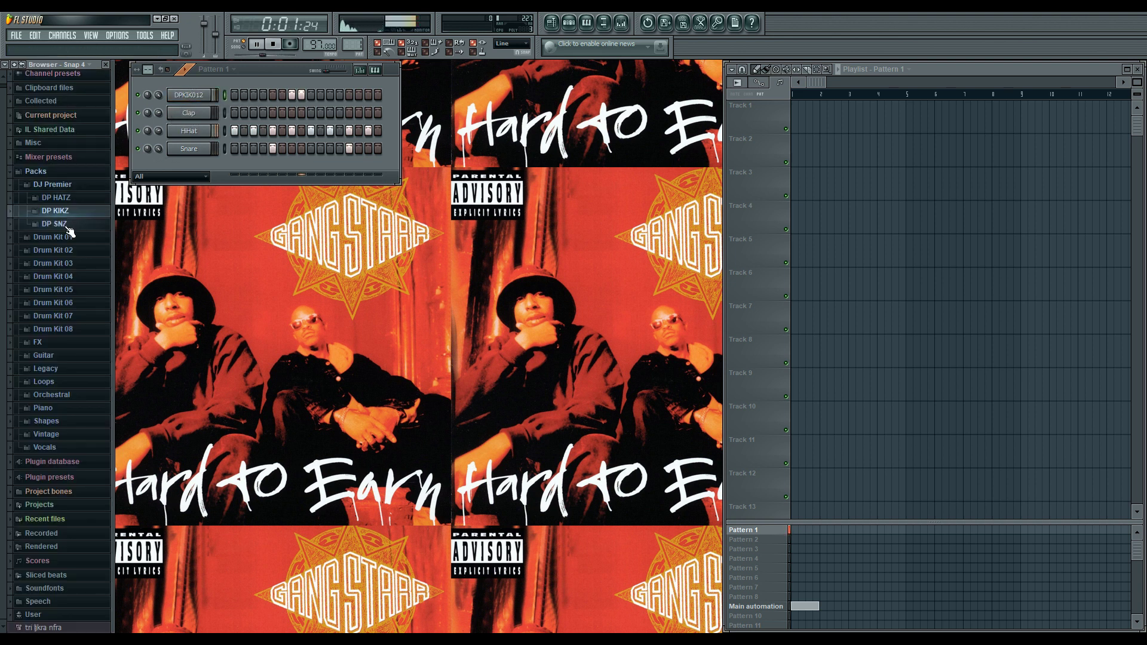
Replace the HiHat channel's sound with DPHAT10 from the DP HATZ folder
click(84, 198)
click(81, 200)
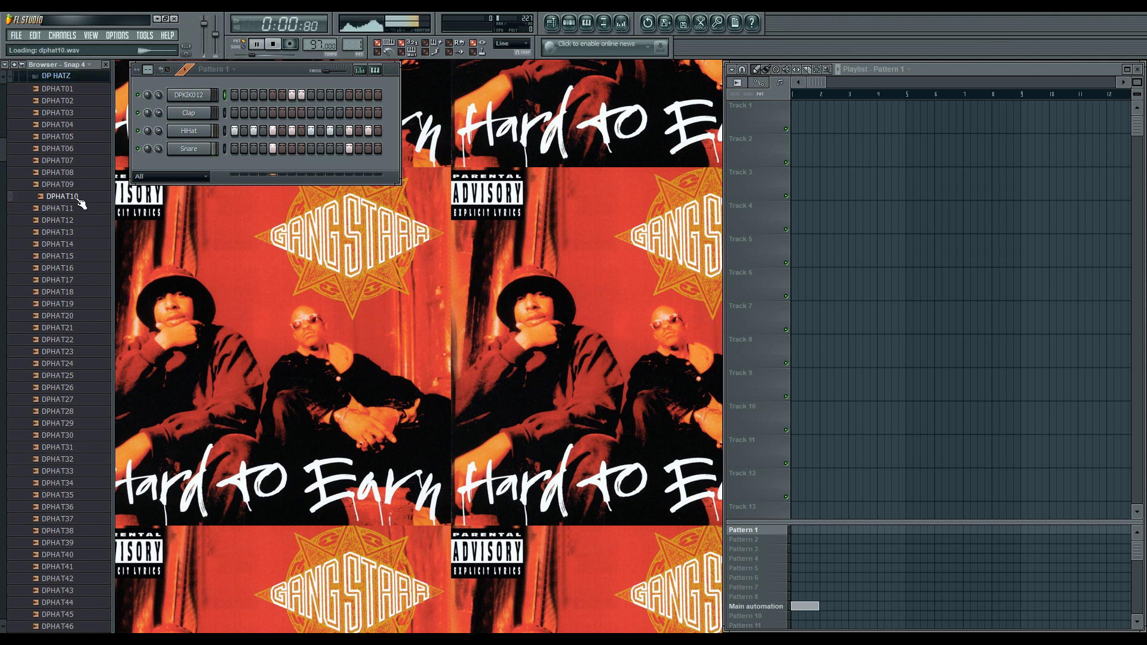
drag(152, 150, 193, 132)
click(78, 75)
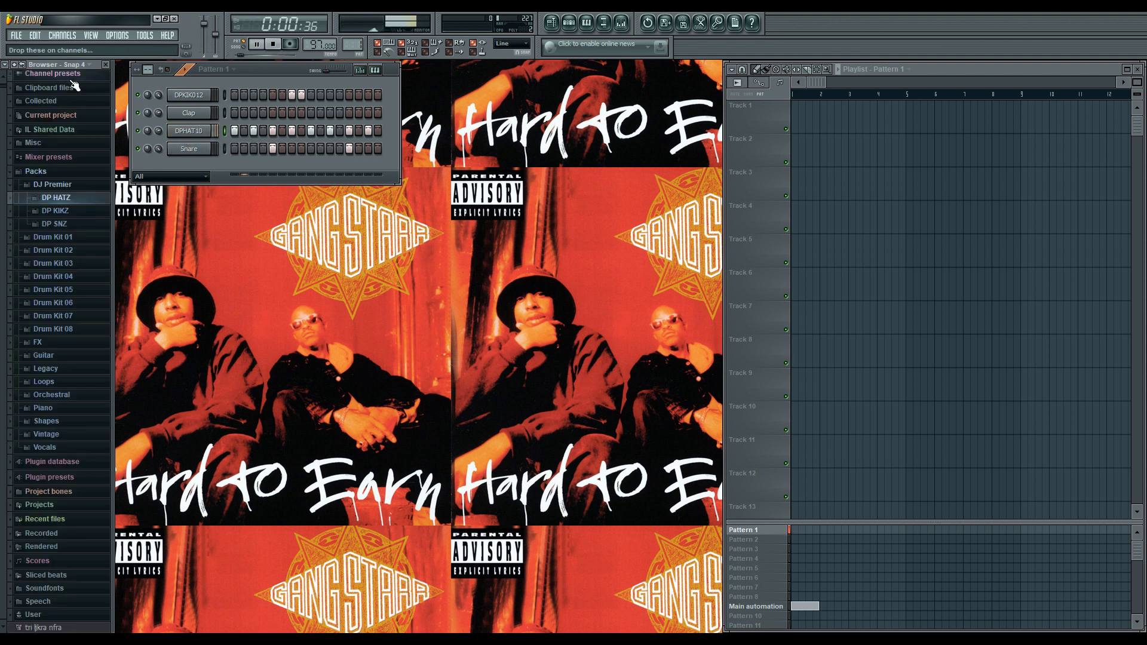
Load DPSN003 from the DP SNZ folder onto the Snare channel and collapse the Packs folder
click(76, 224)
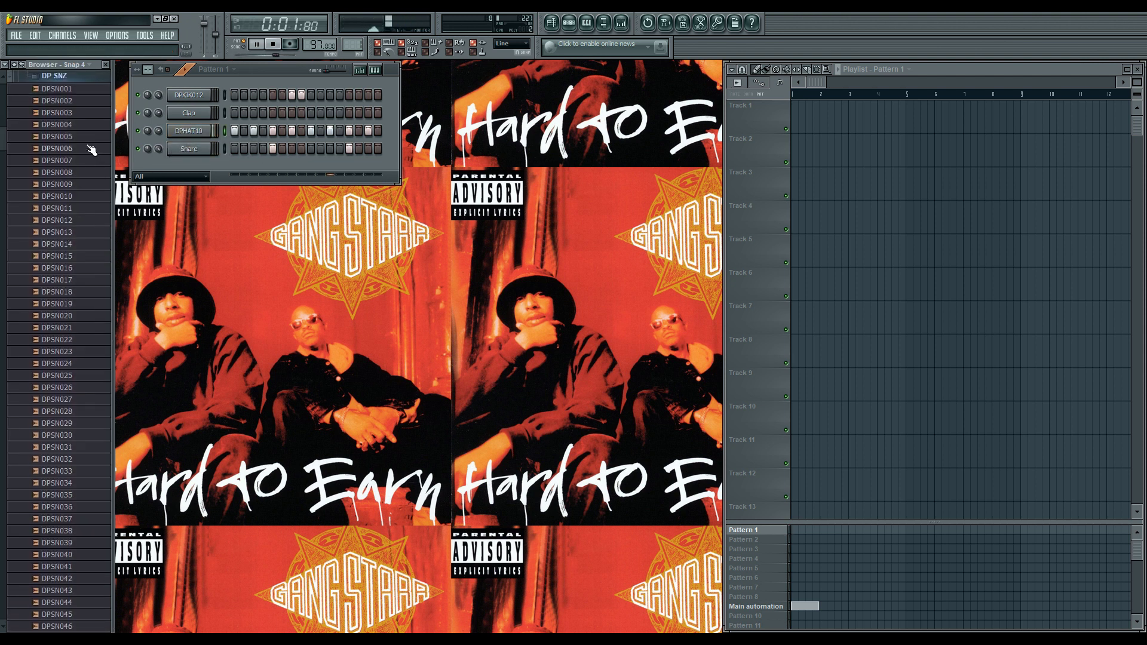
click(87, 114)
drag(187, 152, 189, 150)
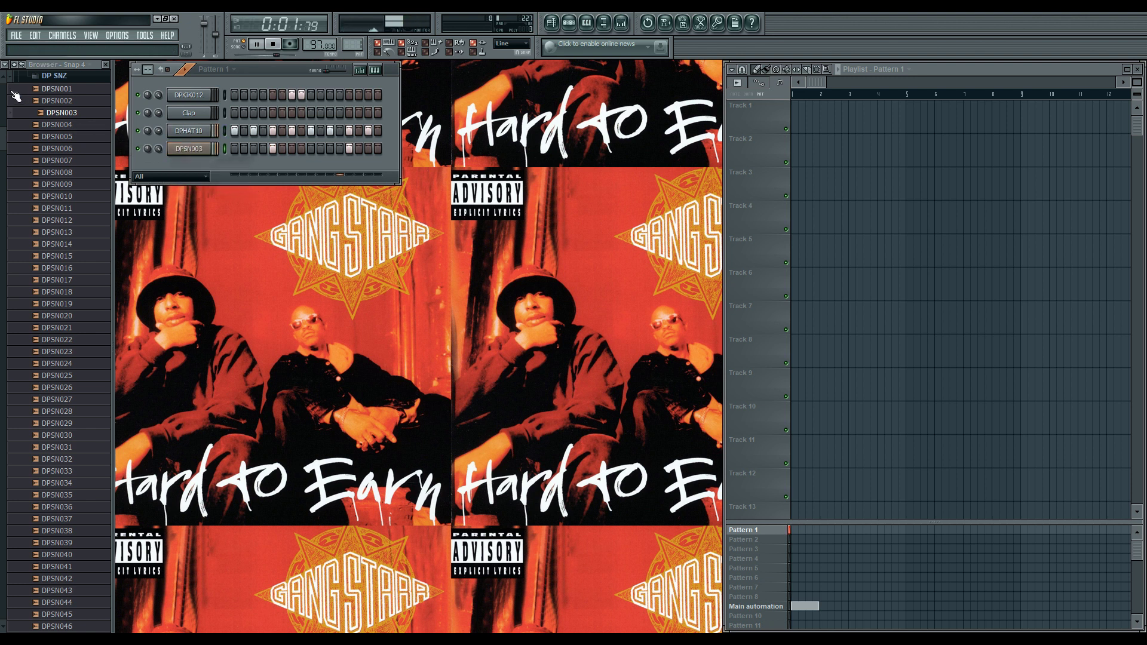
click(78, 76)
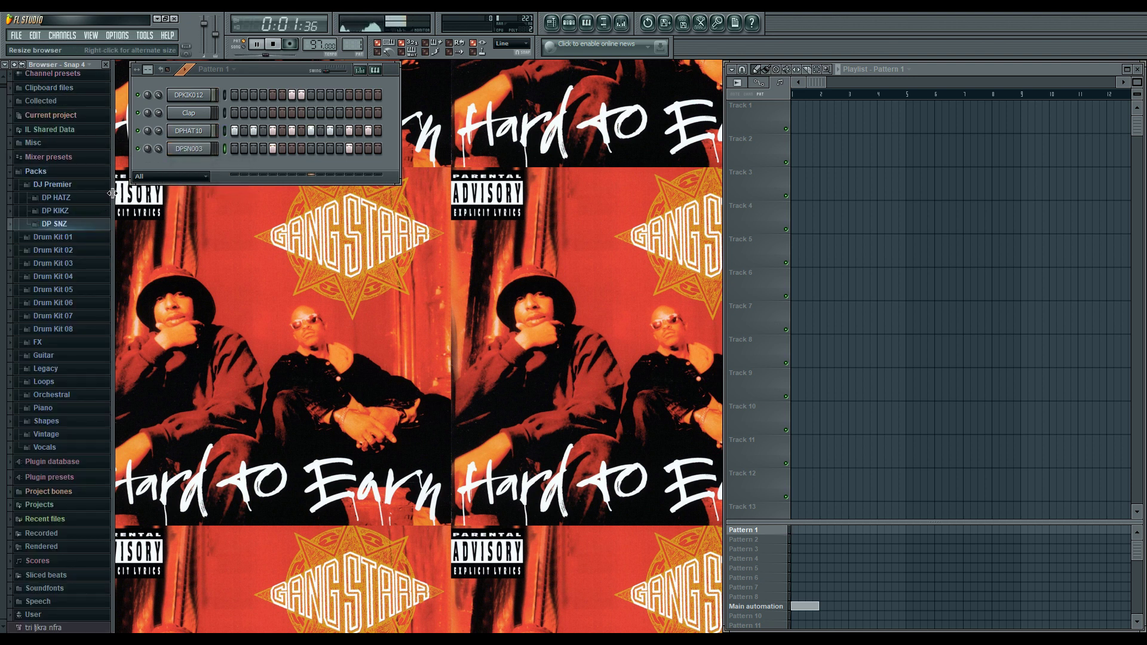
click(53, 185)
click(36, 171)
Route the DPKIK012 channel to mixer track Insert 1 and load Fruity Compressor in the Master track's first effect slot
click(201, 100)
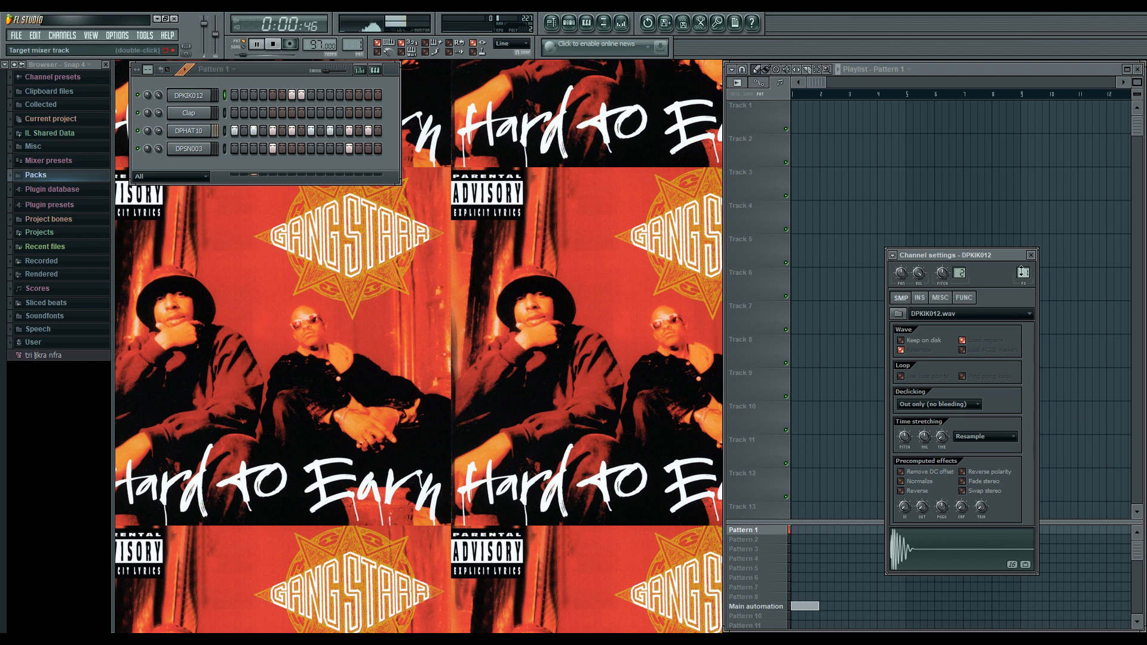
double_click(1022, 272)
click(283, 318)
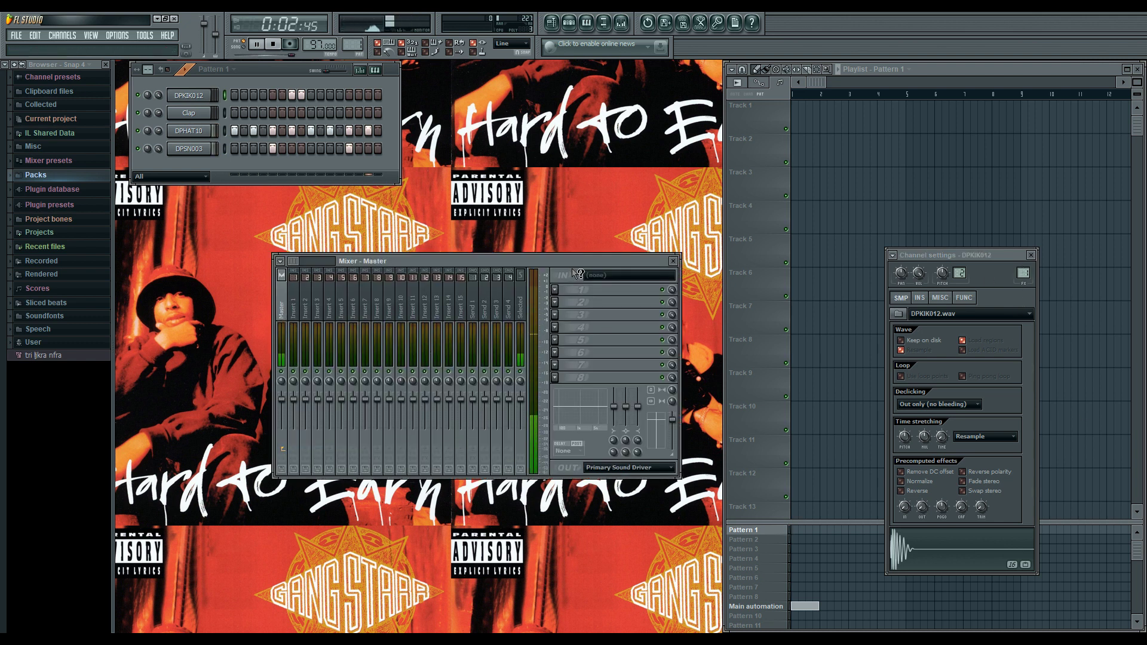
click(554, 291)
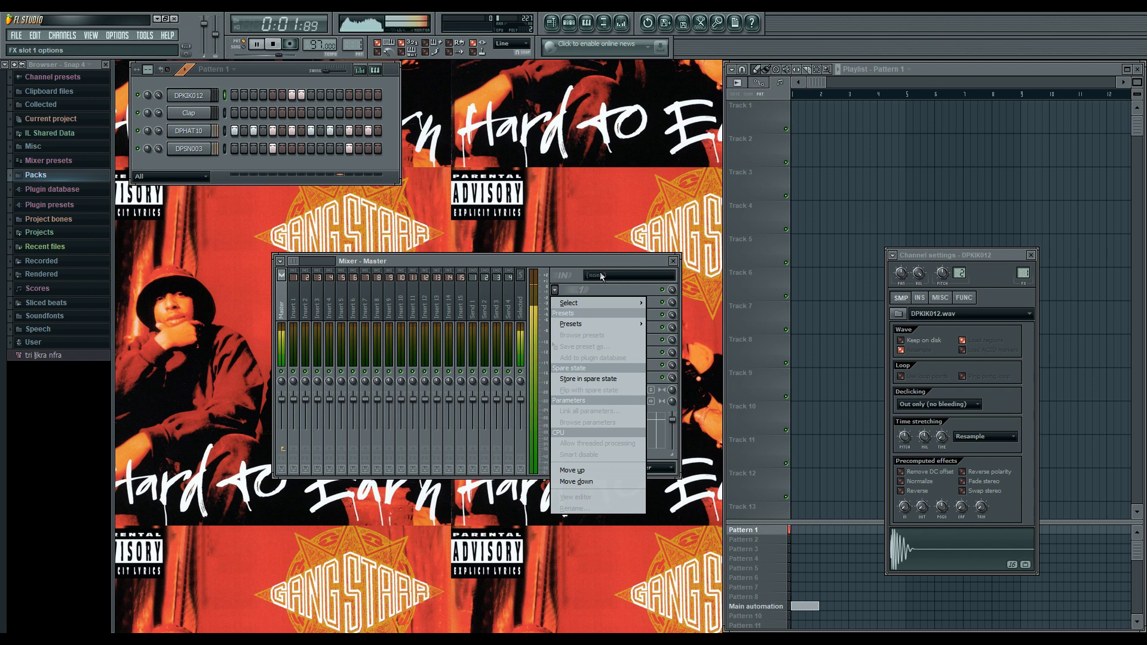
mouse_move(591, 303)
click(687, 178)
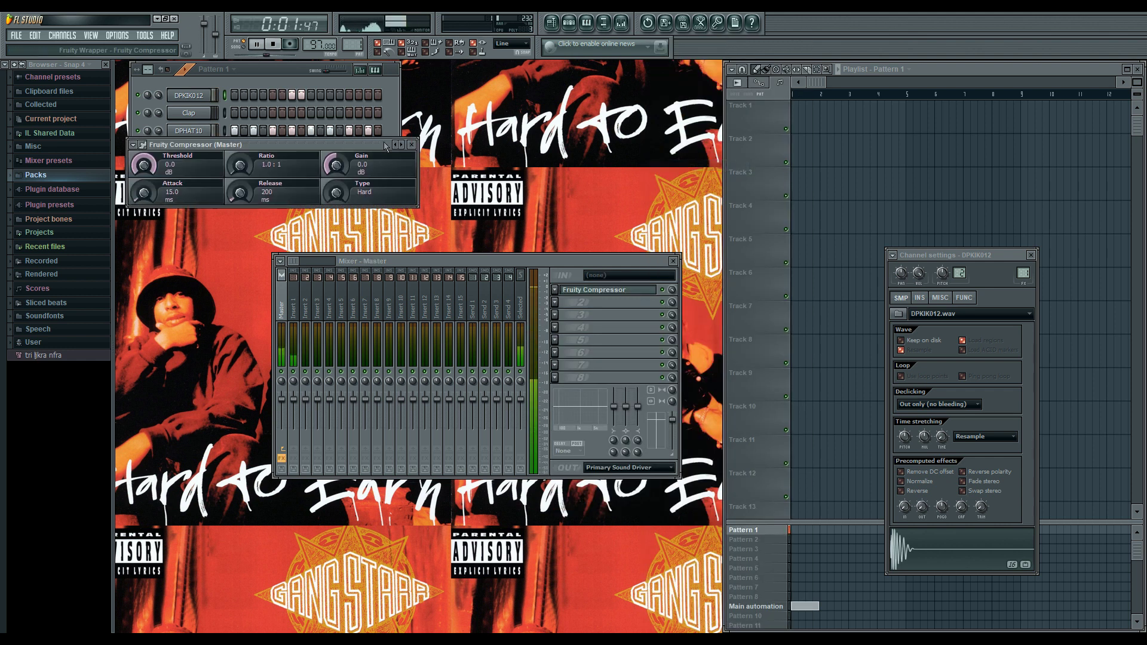
click(416, 150)
Load Fruity Parametric EQ 2 in Insert 1's first slot and raise band 1 to about 8.7 dB at 424 Hz
click(293, 308)
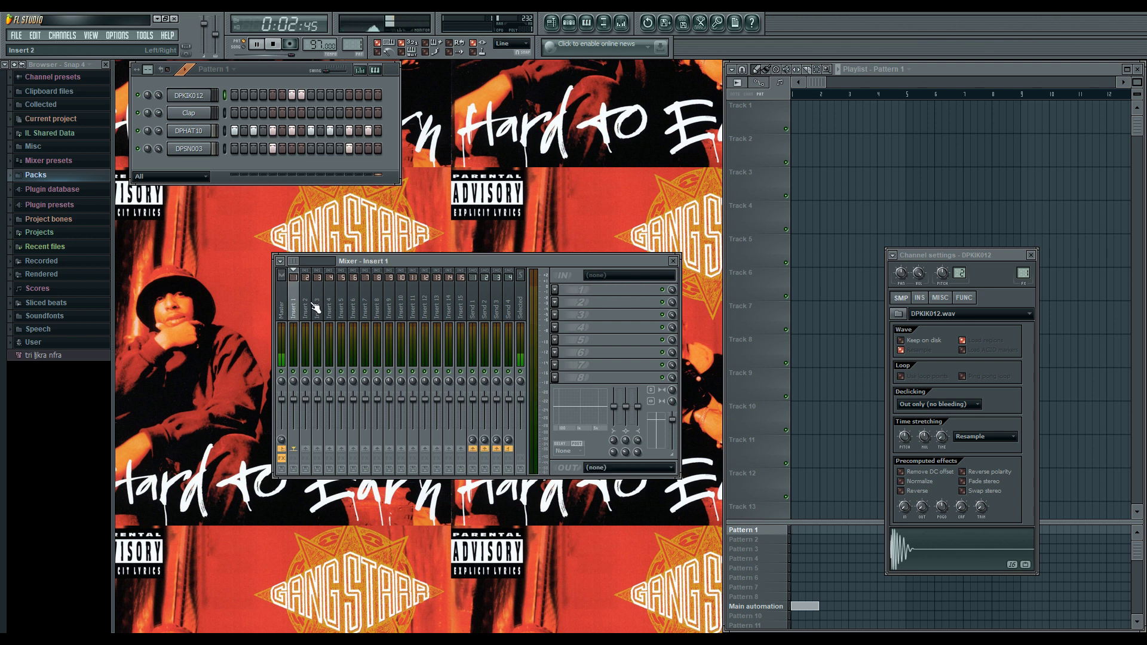
click(555, 292)
mouse_move(590, 303)
click(693, 385)
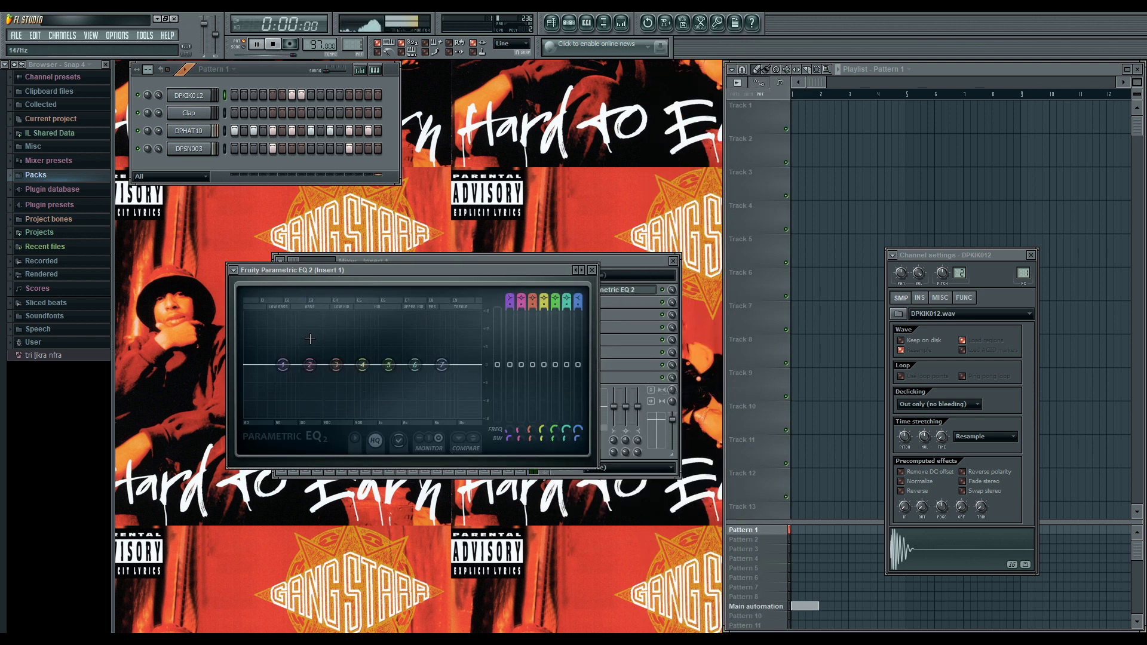
drag(283, 365, 349, 338)
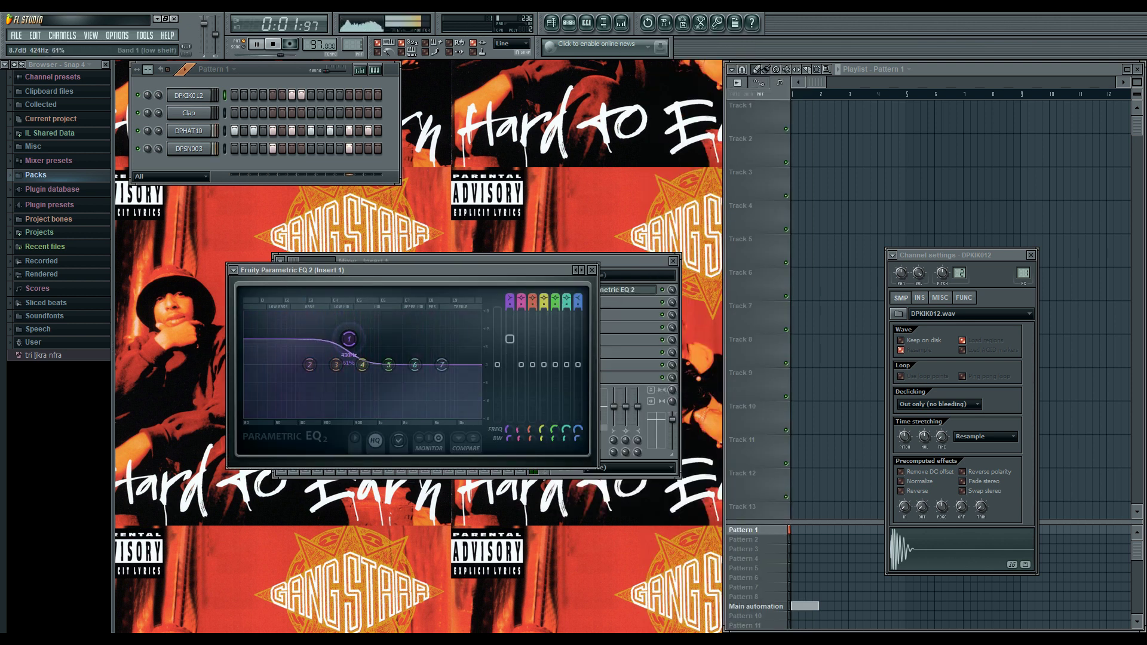
click(592, 270)
click(674, 262)
click(1029, 255)
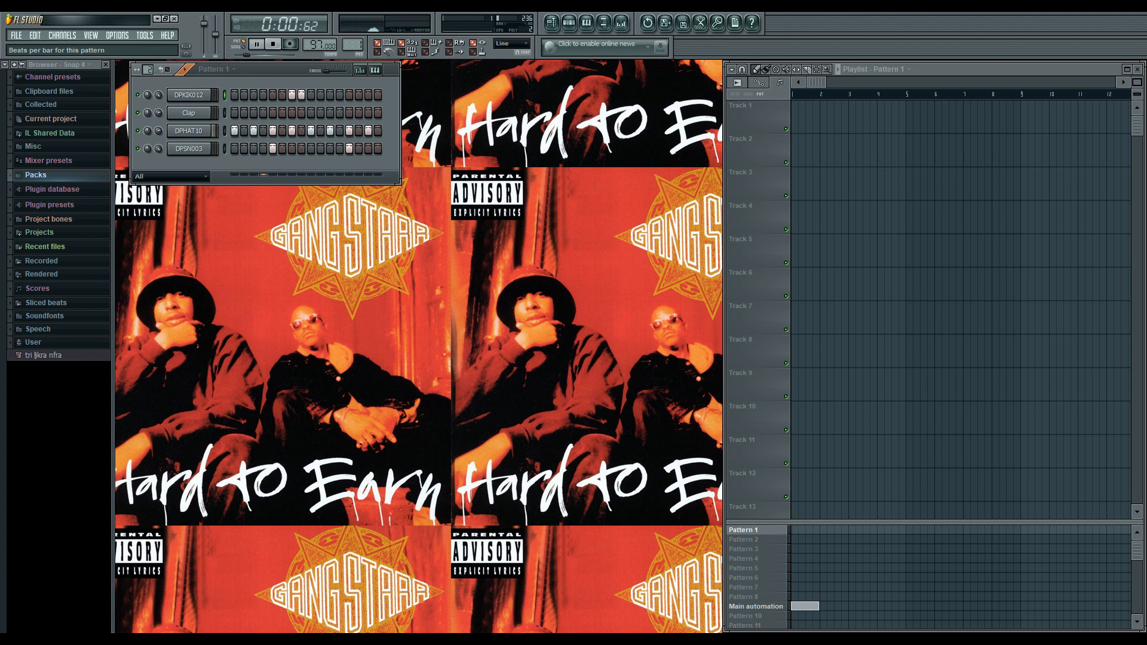
Lengthen the pattern to 32 steps with DPHAT10 on every second step and snare hits on steps 21 and 29
right_click(189, 131)
click(238, 217)
click(502, 148)
Add kick hits on steps 15, 16, 23 and 24 of the DPKIK012 channel
click(369, 95)
click(378, 95)
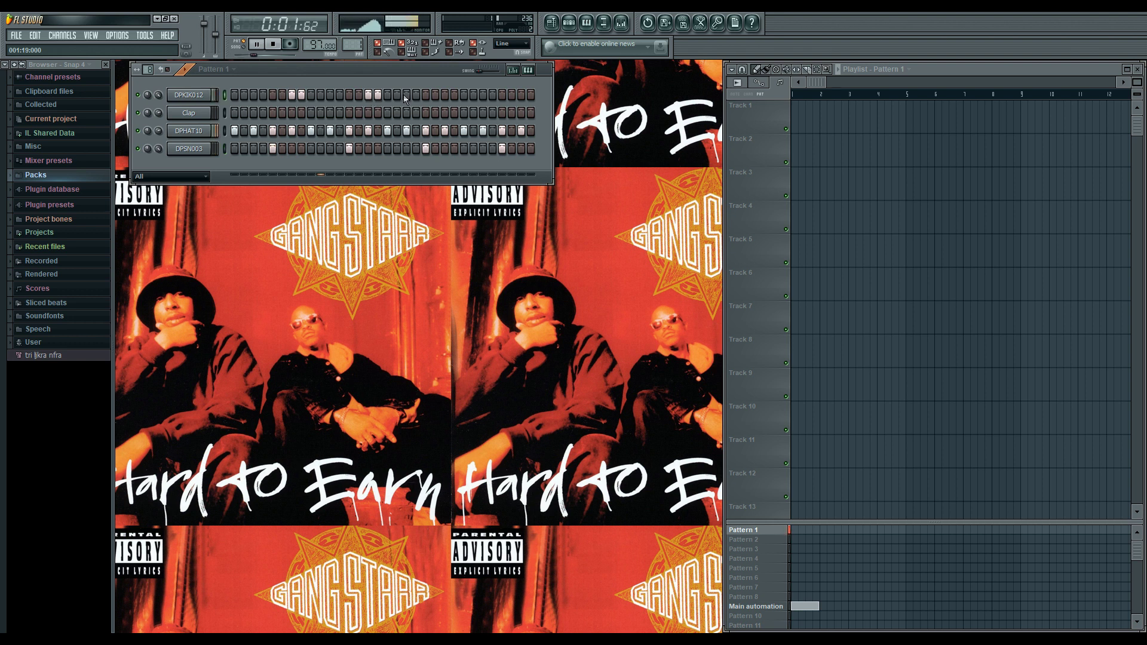
click(445, 95)
click(454, 95)
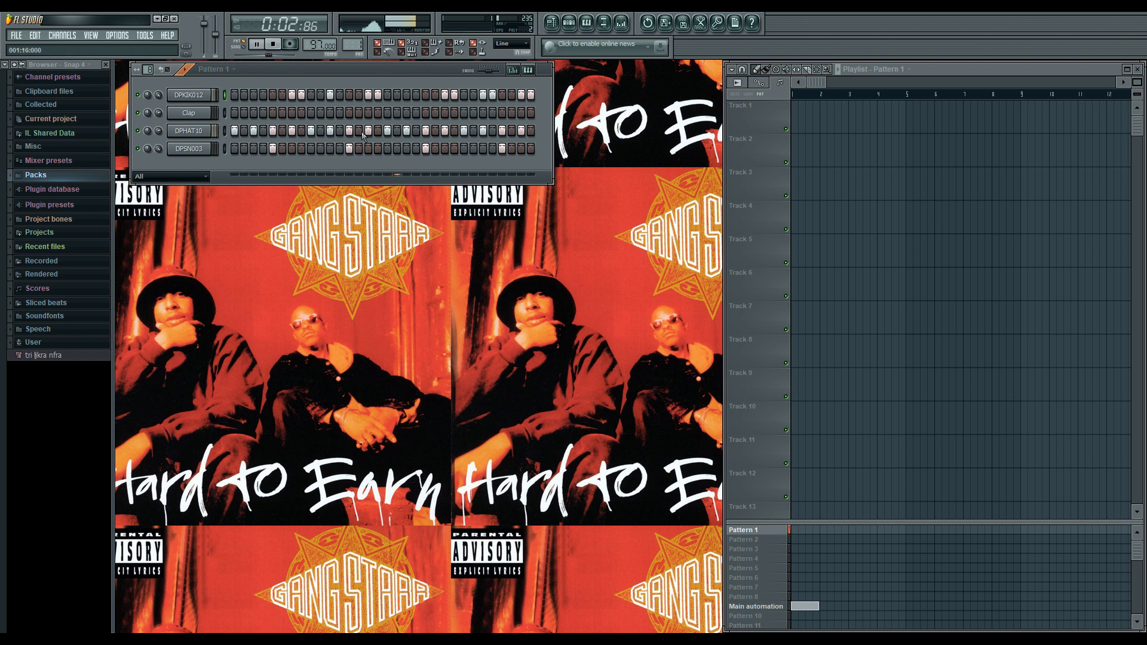
Stop playback and preview the vic juris horizon drive sample from the nova pjesma folder in Sliced beats
click(84, 302)
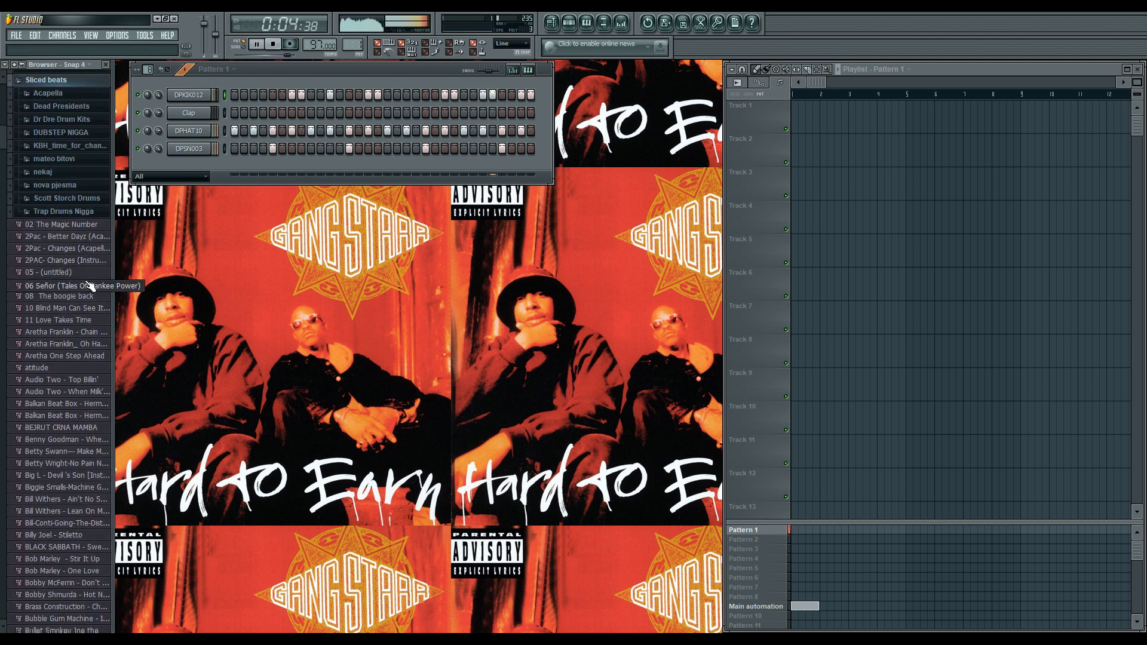
click(77, 183)
drag(2, 233, 2, 440)
key(space)
click(86, 359)
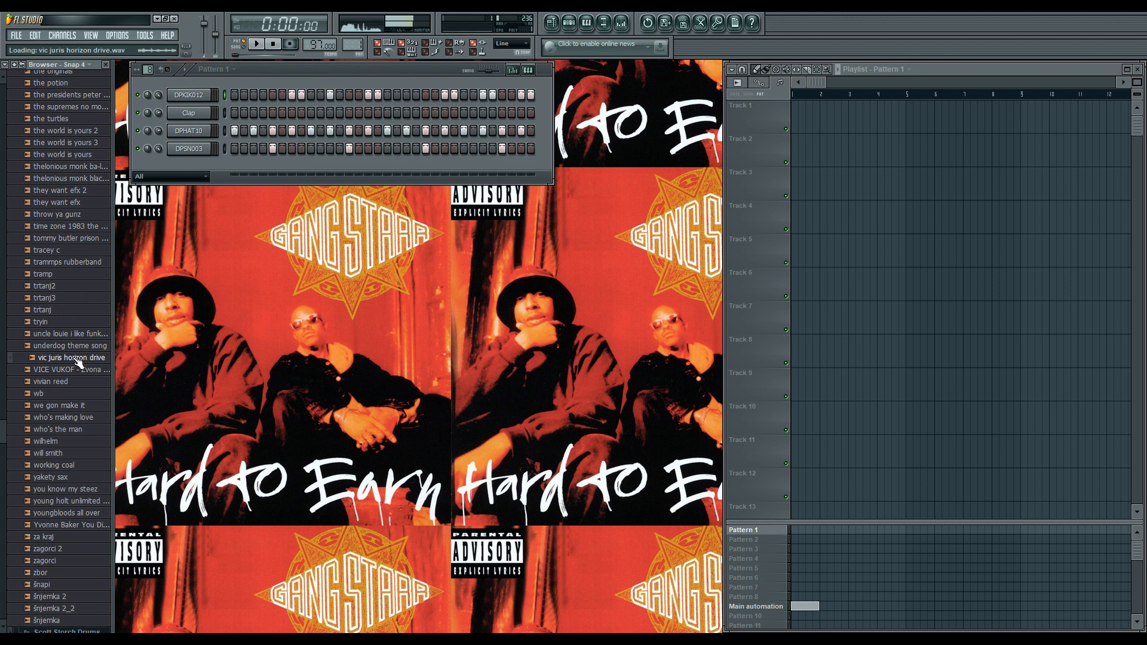
Place the vic juris horizon drive sample at the start of playlist Track 2 and play it in song mode
drag(77, 363, 802, 157)
click(244, 47)
key(space)
Route the vic juris horizon drive channel to mixer track Insert 2
click(192, 95)
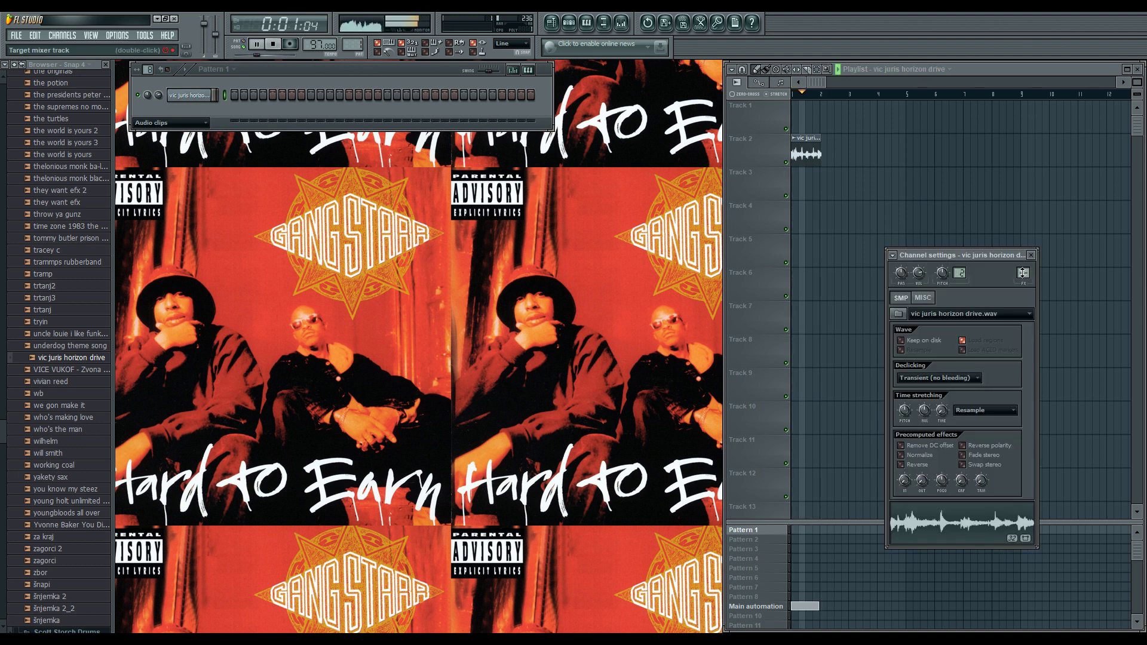
scroll(1023, 273, up, 2)
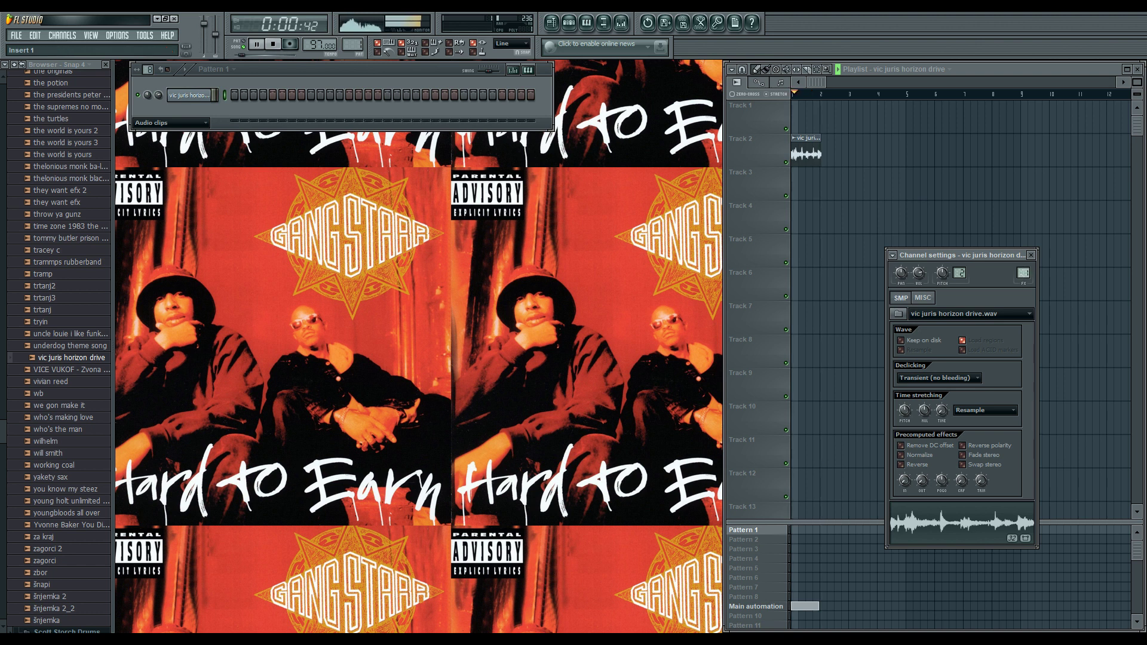
click(1031, 256)
Stop playback and shift the vic juris horizon drive clip slightly past the start of bar 1 on Track 2
key(8)
key(2)
key(1)
scroll(817, 131, up, 5)
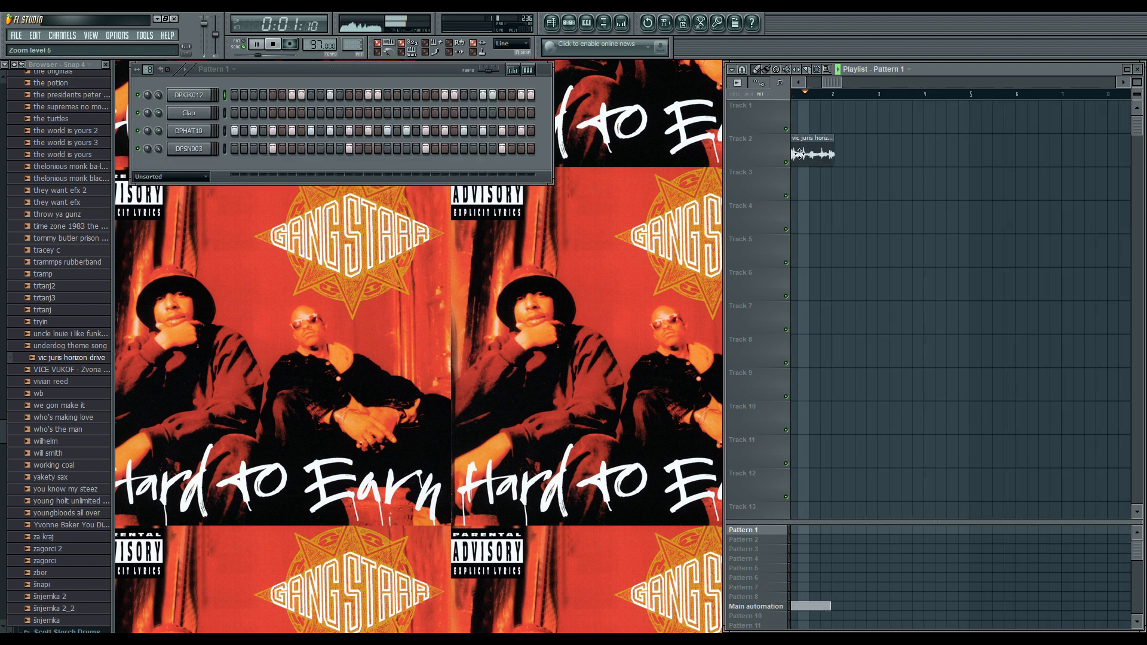
scroll(835, 99, up, 1)
key(space)
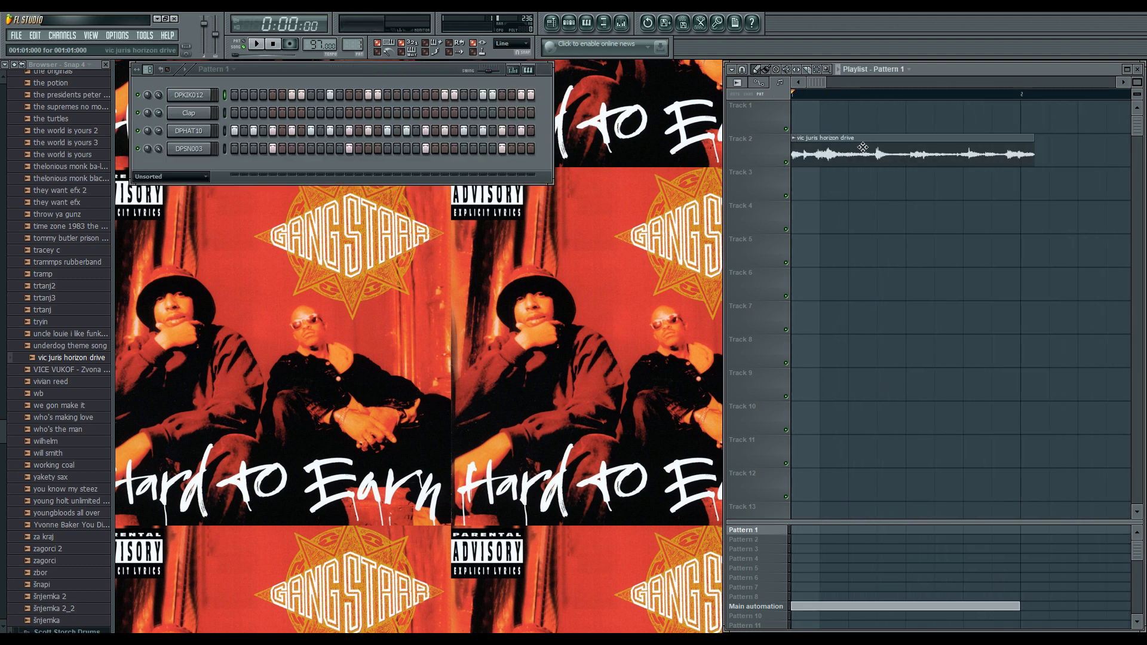
drag(848, 149, 870, 149)
Show all channels in the channel rack and normalize the vic juris horizon drive sample
click(178, 176)
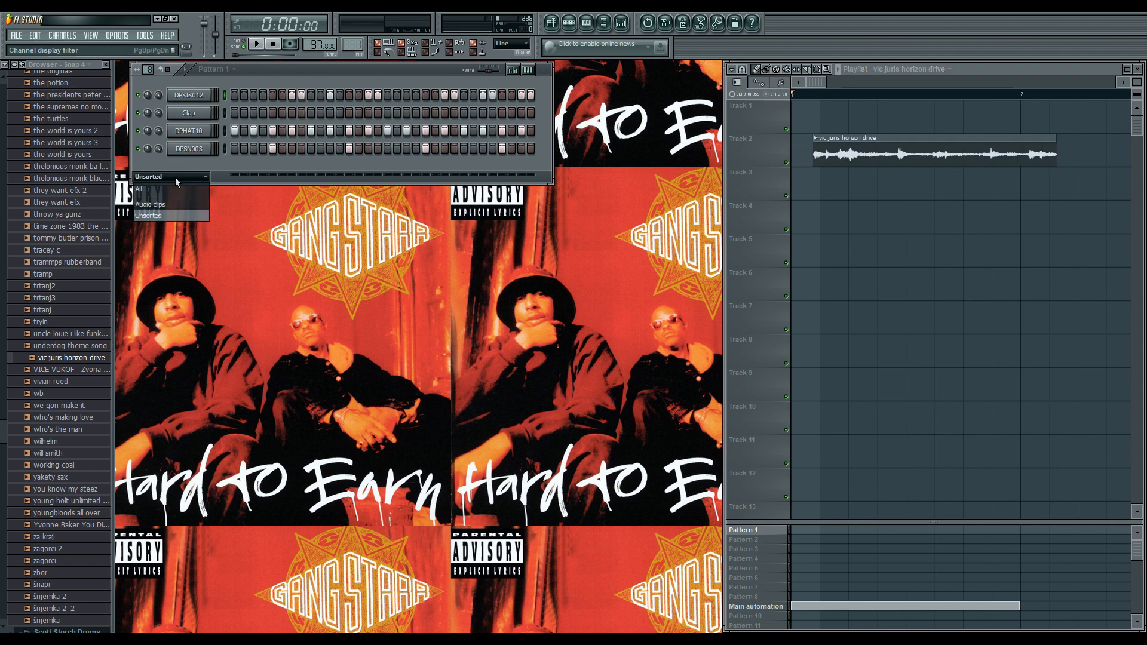
click(178, 188)
click(200, 169)
key(space)
click(900, 455)
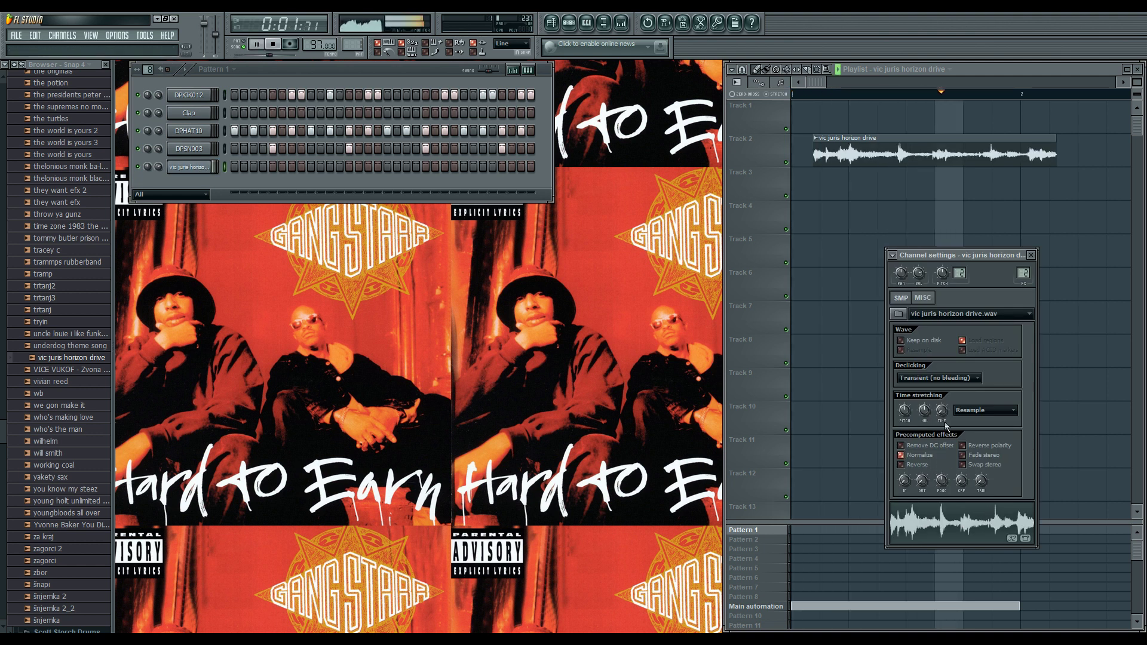
click(1030, 255)
Cut off the opening section of the Track 2 clip and move the remainder to the start of bar 1
key(space)
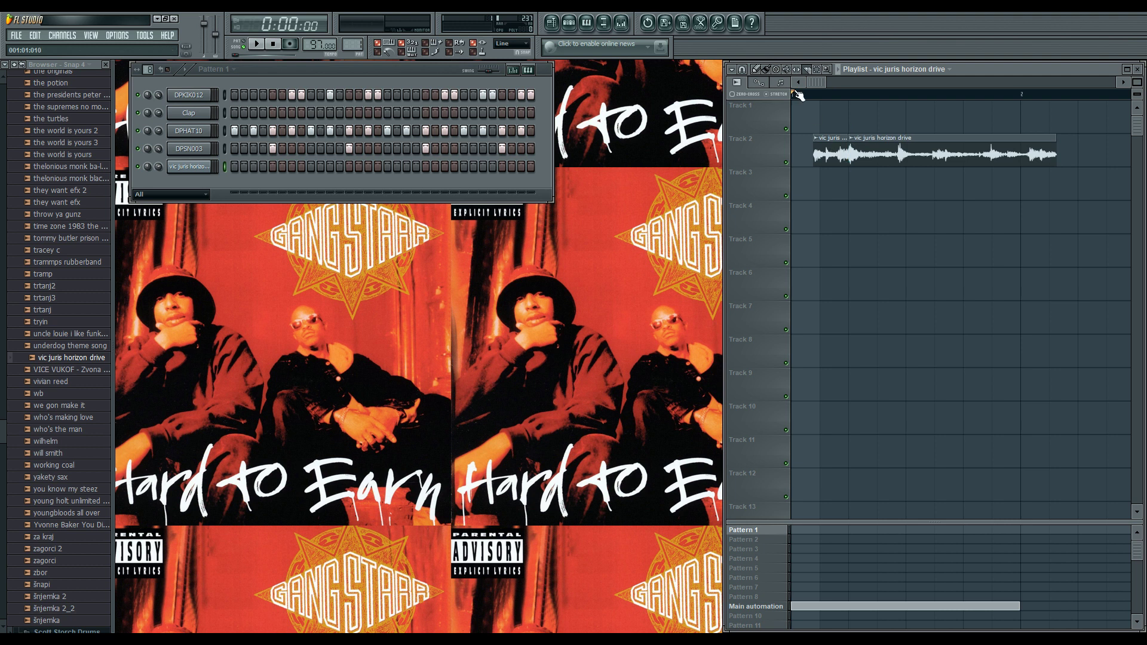
right_click(842, 156)
drag(854, 156, 797, 156)
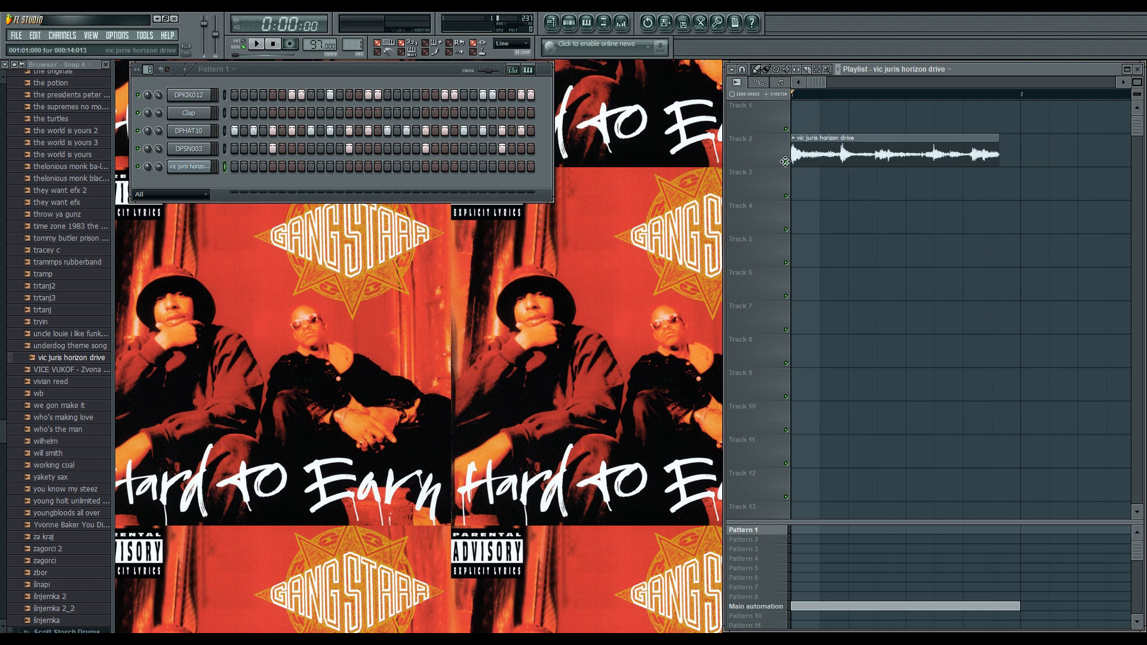
Stretch the Track 2 clip slightly past bar 1 and slice off the excess at the start of bar 2
drag(999, 143, 1038, 145)
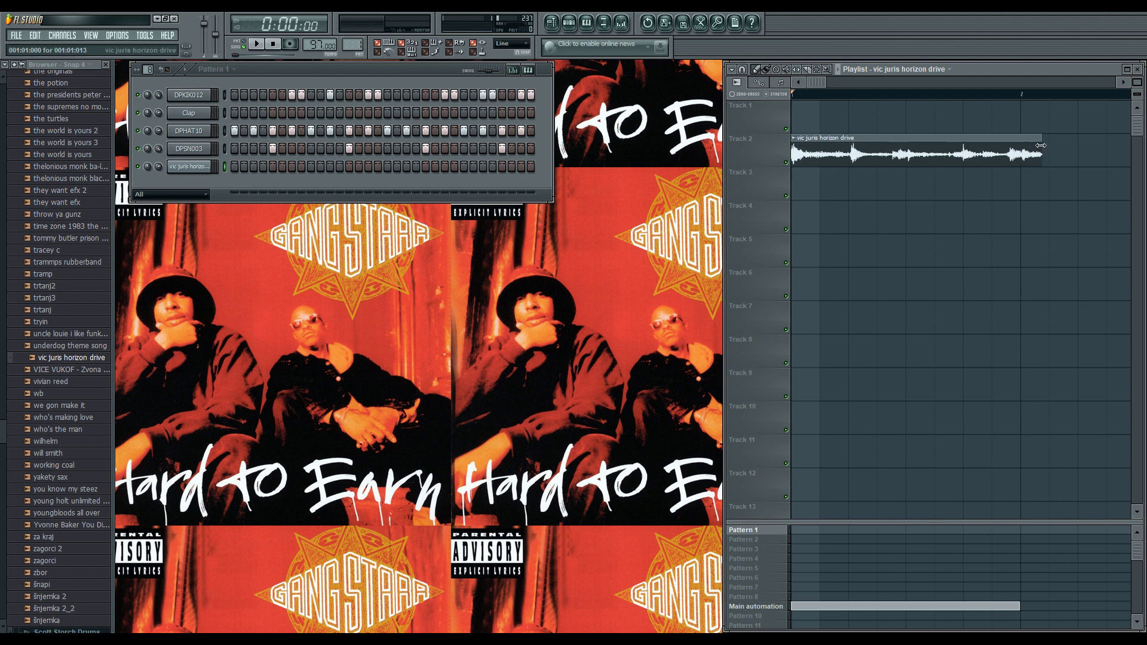
drag(1039, 145, 1021, 170)
click(806, 69)
right_click(1031, 156)
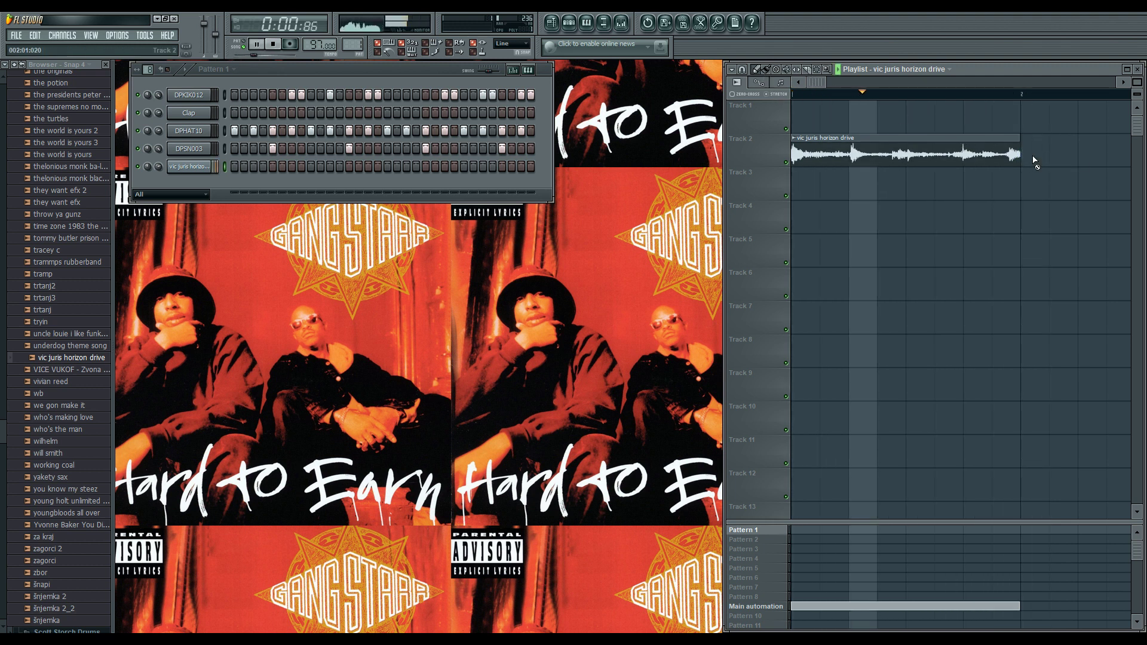
Place a second copy of the sample clip at bar 2 and add Pattern 1 at the start of Track 4
click(1034, 156)
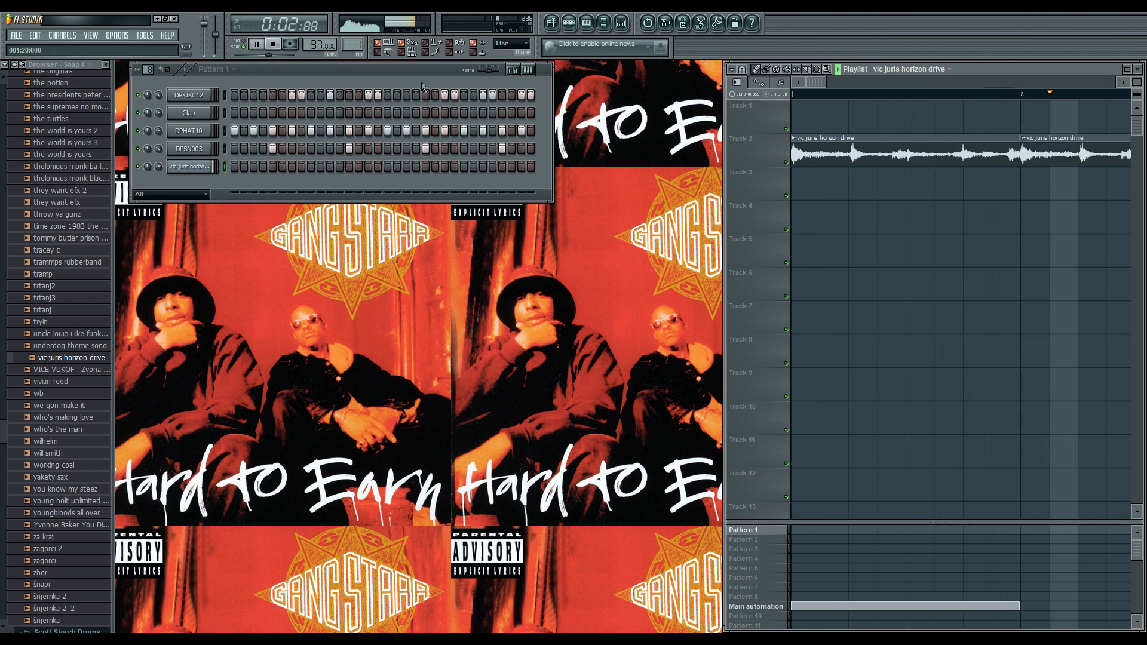
click(345, 49)
click(792, 227)
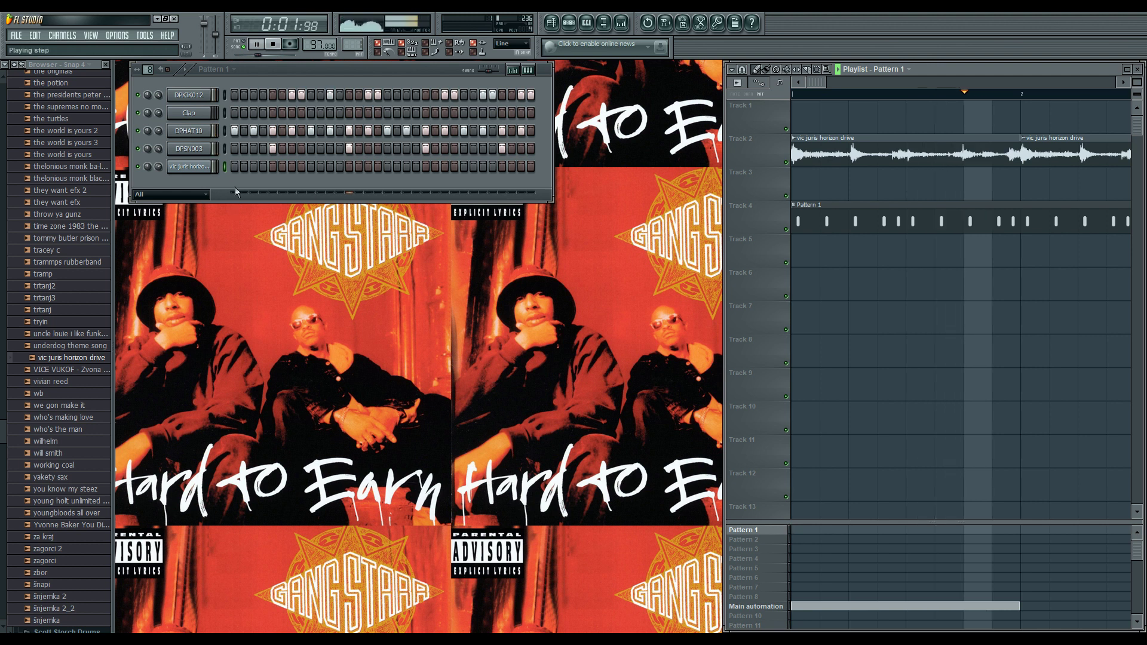
Assign the vic juris horizon drive channel to mixer insert 2 and load Fruity Parametric EQ 2 in its first effect slot
click(206, 171)
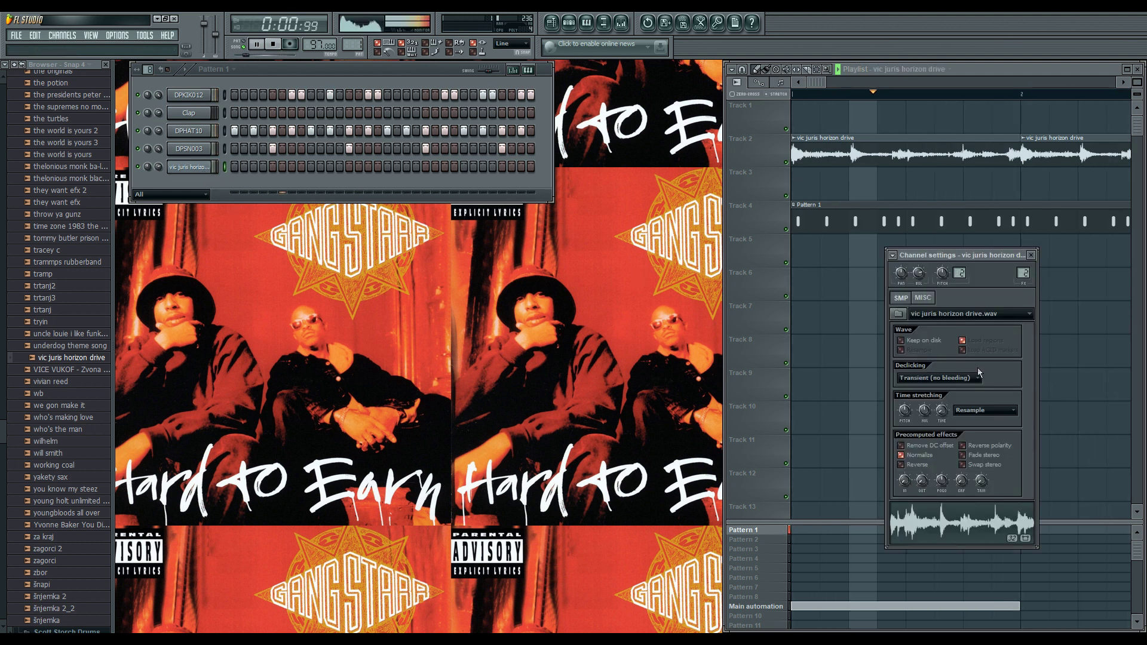
double_click(1023, 274)
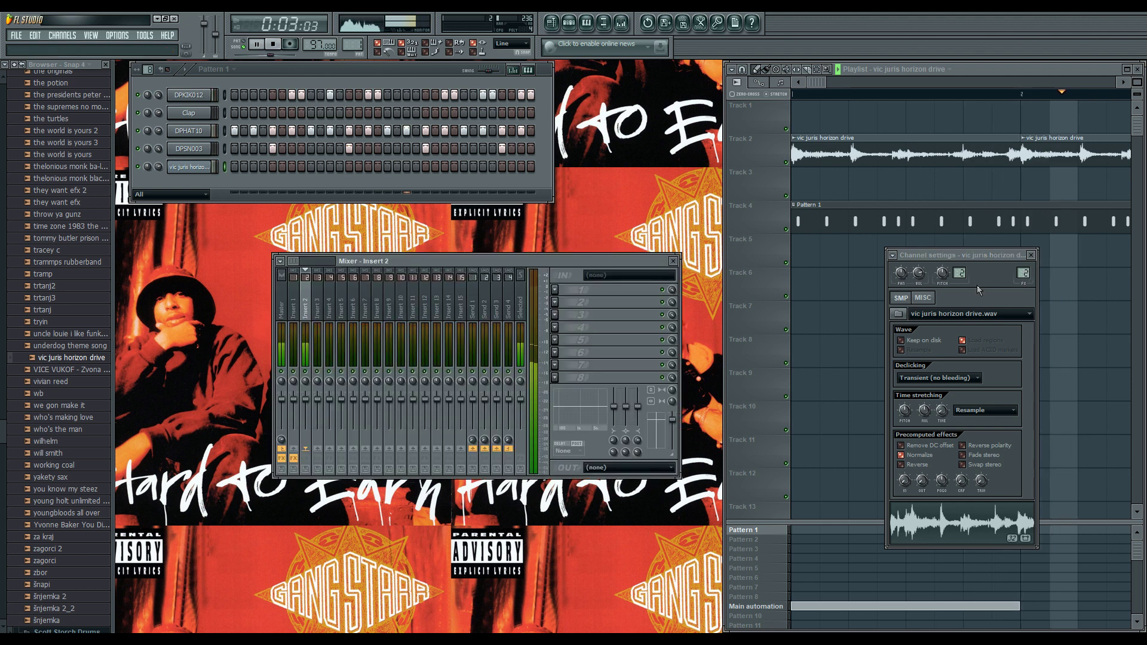
click(561, 291)
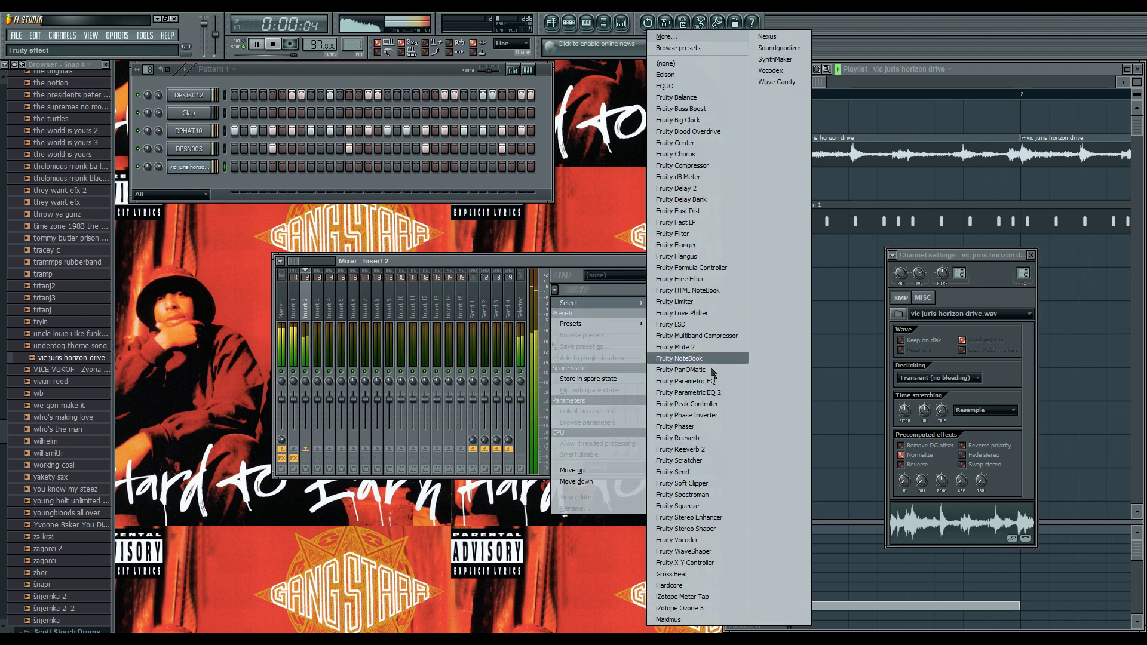
click(693, 393)
Roll off the sample's highs with the EQ's last band and boost band 6 by about 6.3 dB near 2430 Hz
drag(341, 239, 371, 291)
drag(314, 239, 309, 221)
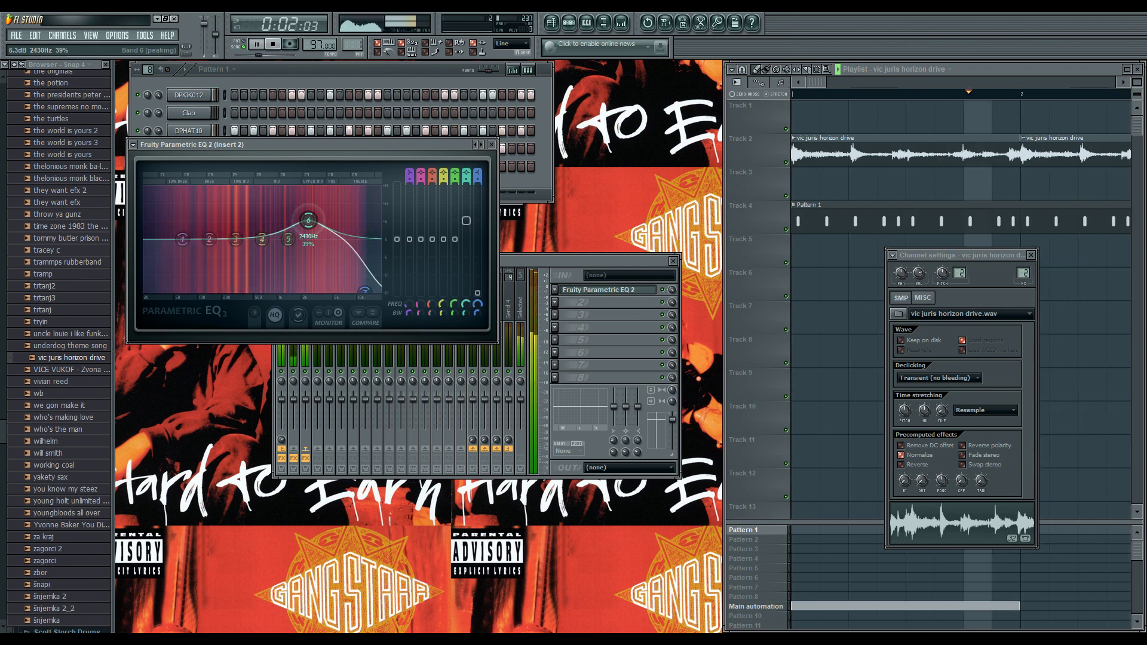
click(493, 144)
click(672, 261)
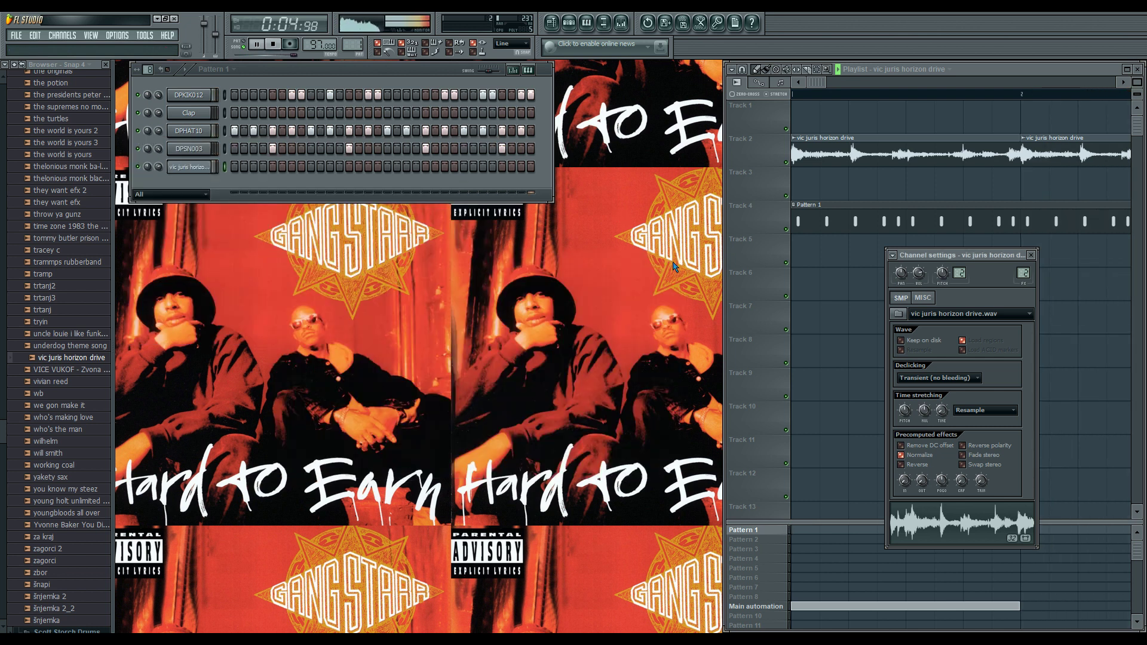
Set the vic juris horizon drive sample's time stretching to Pro transient and shift its pitch down slightly
click(984, 411)
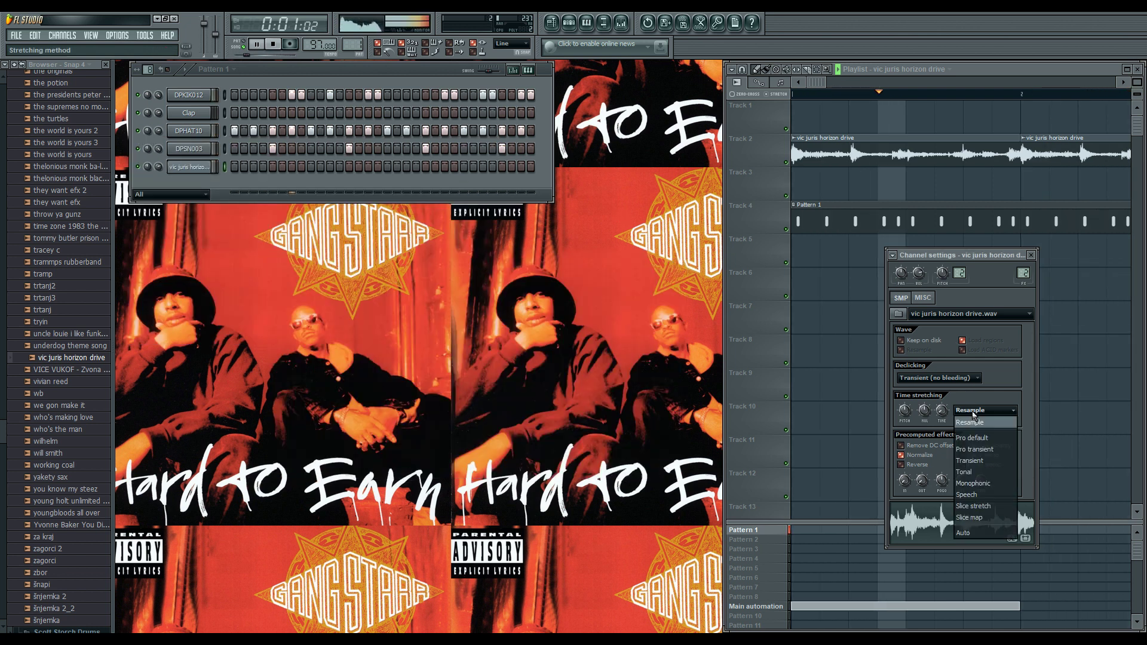
click(976, 449)
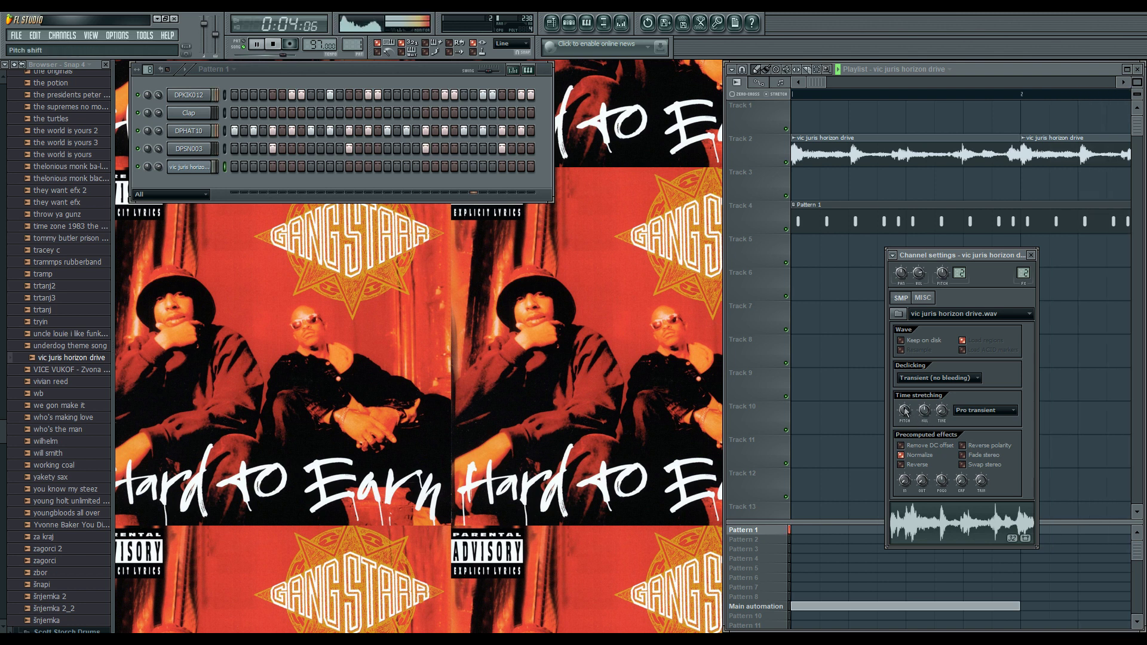
drag(904, 411, 904, 422)
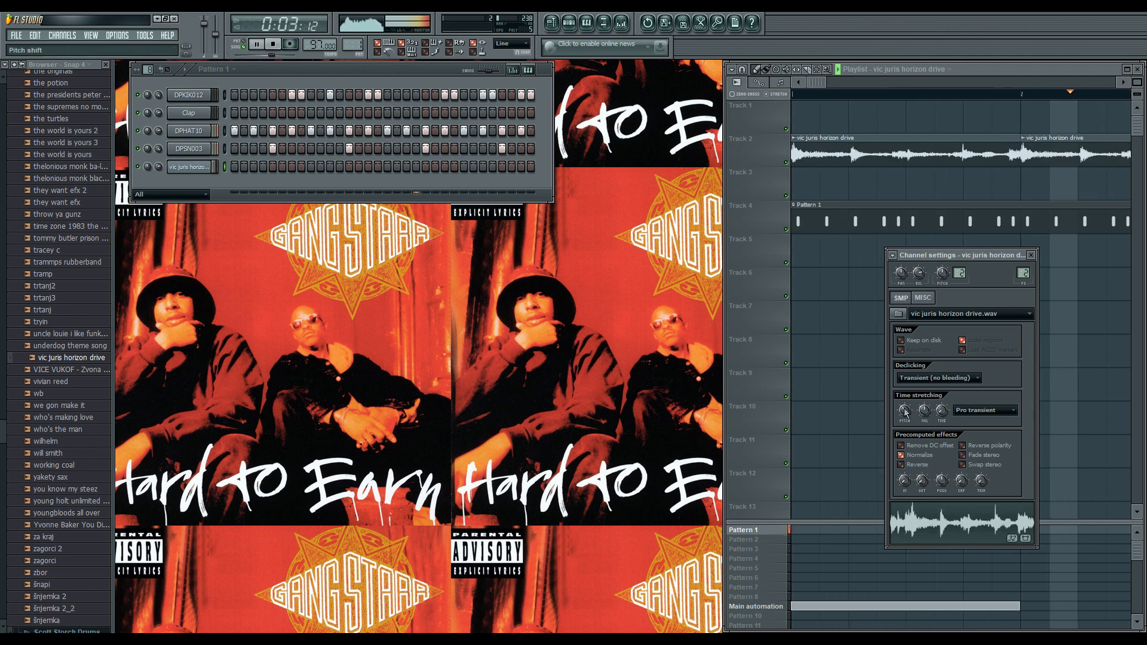
click(1030, 255)
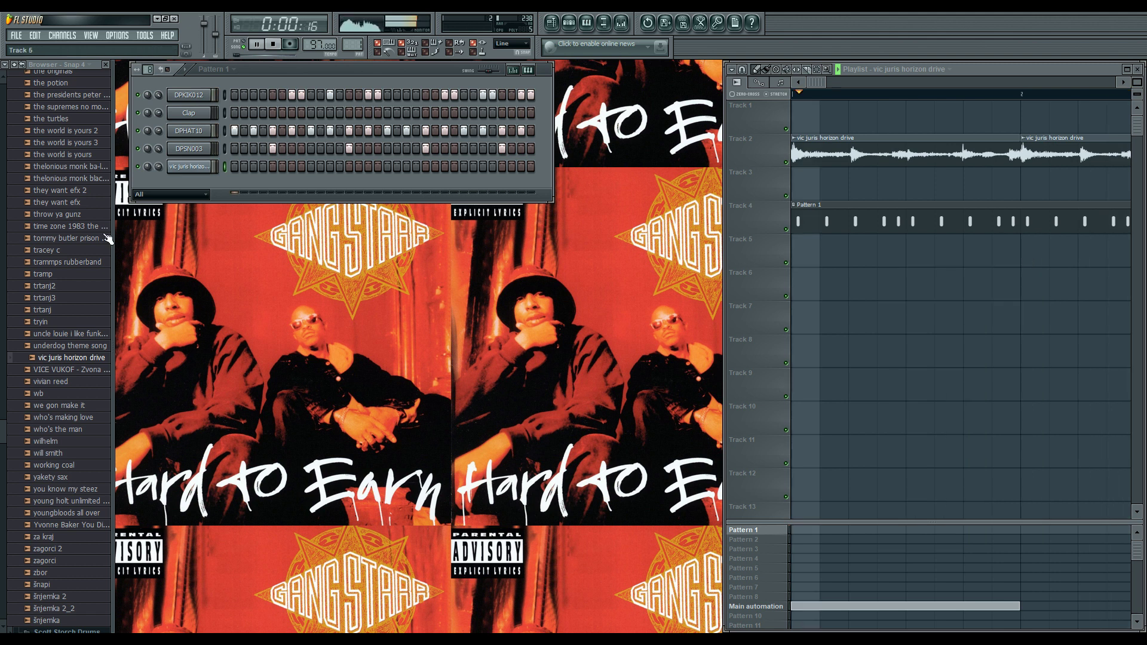
Preview the da youngstas pass da mic remix sample from the browser and place it on Track 6 in bar 1
click(6, 155)
drag(6, 155, 5, 175)
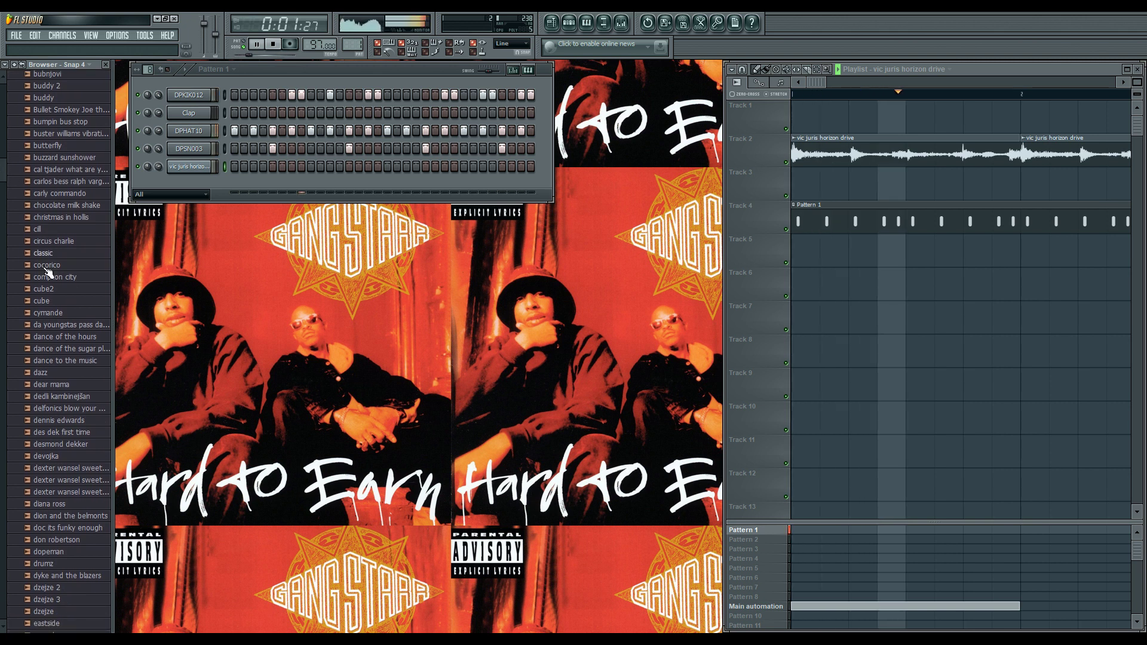
key(space)
click(98, 327)
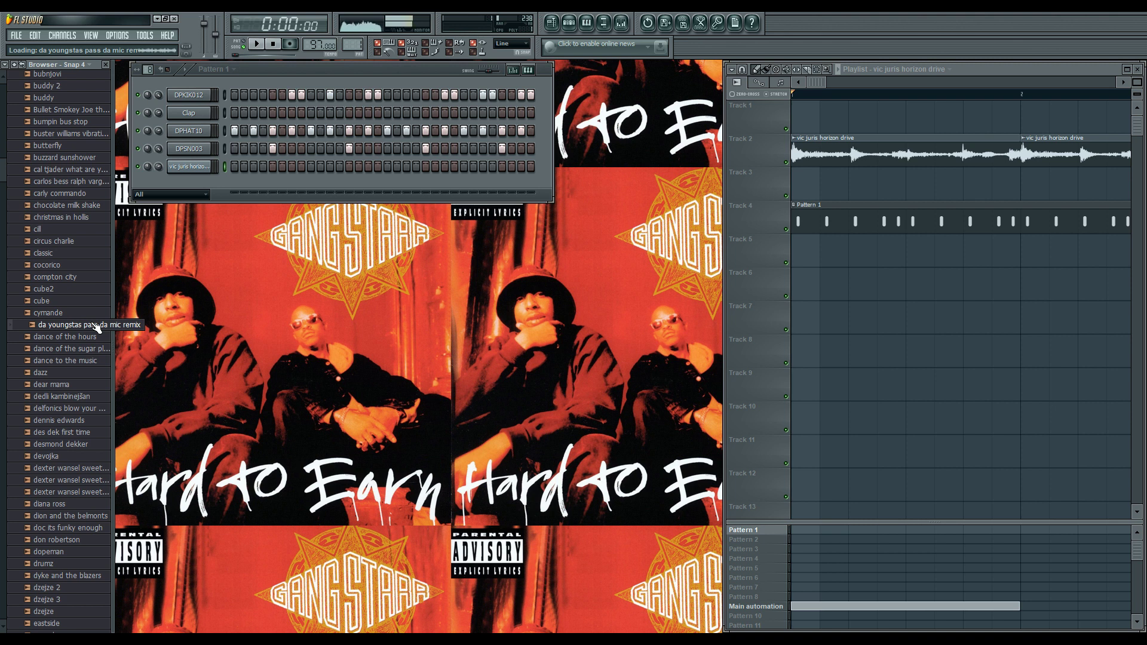
drag(95, 326, 979, 290)
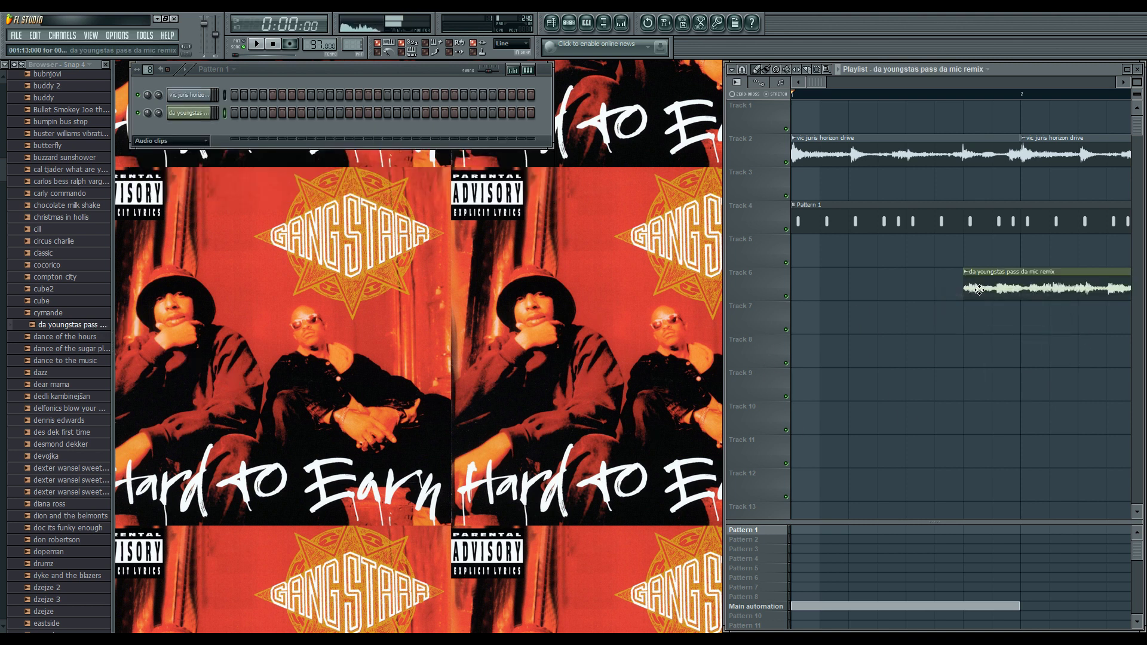
Move the da youngstas clip on Track 6 earlier in bar 1, nudging it to line up with the beat during playback
key(space)
drag(1048, 289, 991, 294)
scroll(993, 295, right, 3)
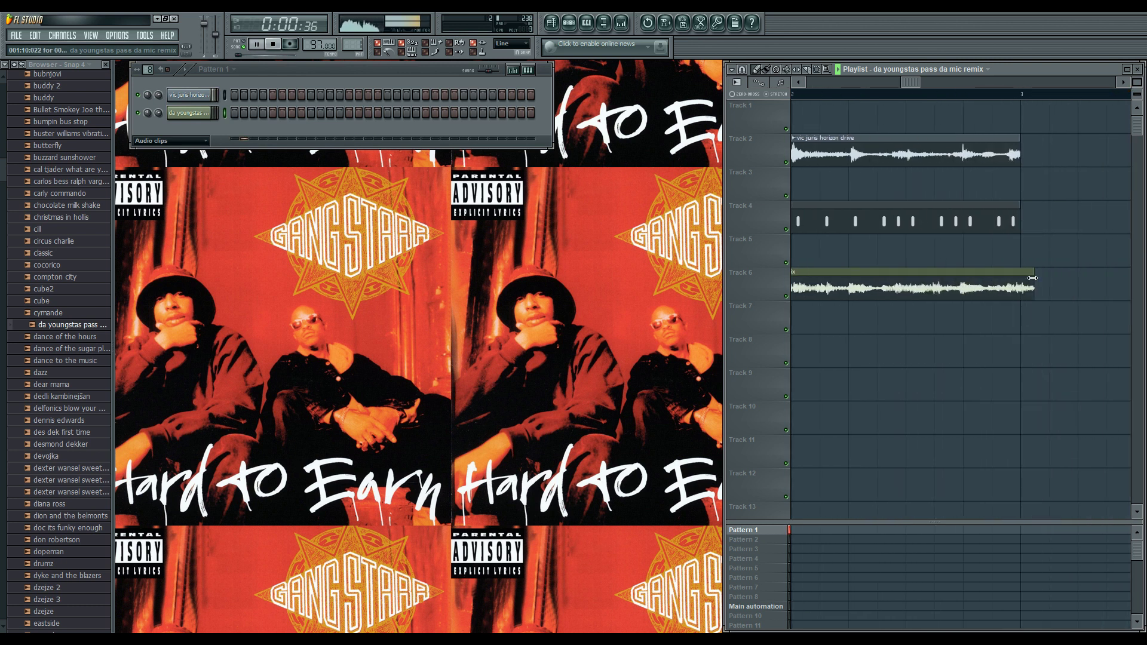
scroll(1021, 287, left, 2)
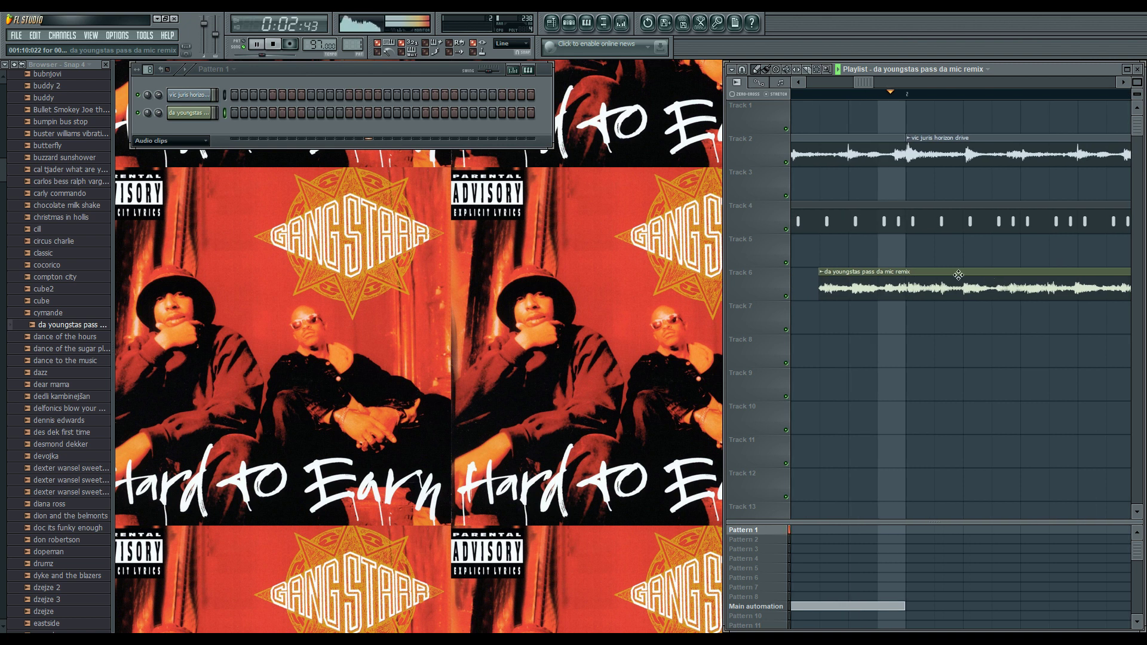
drag(926, 276, 923, 275)
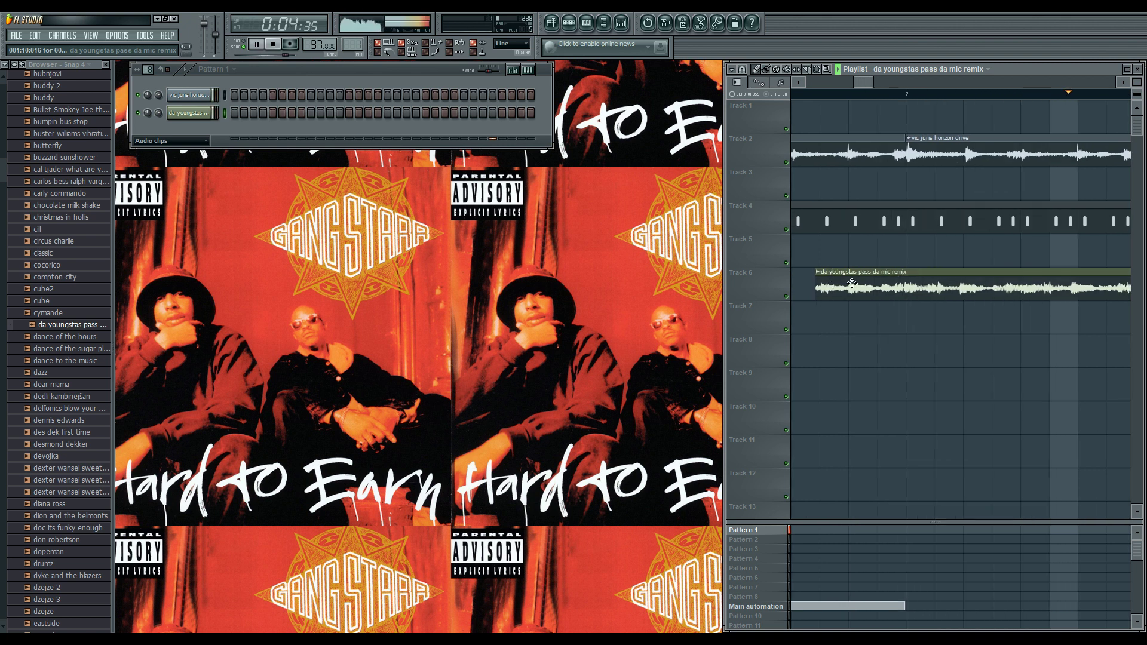
Slice the Track 6 clip at the last quarter of bar 1
drag(836, 282, 865, 282)
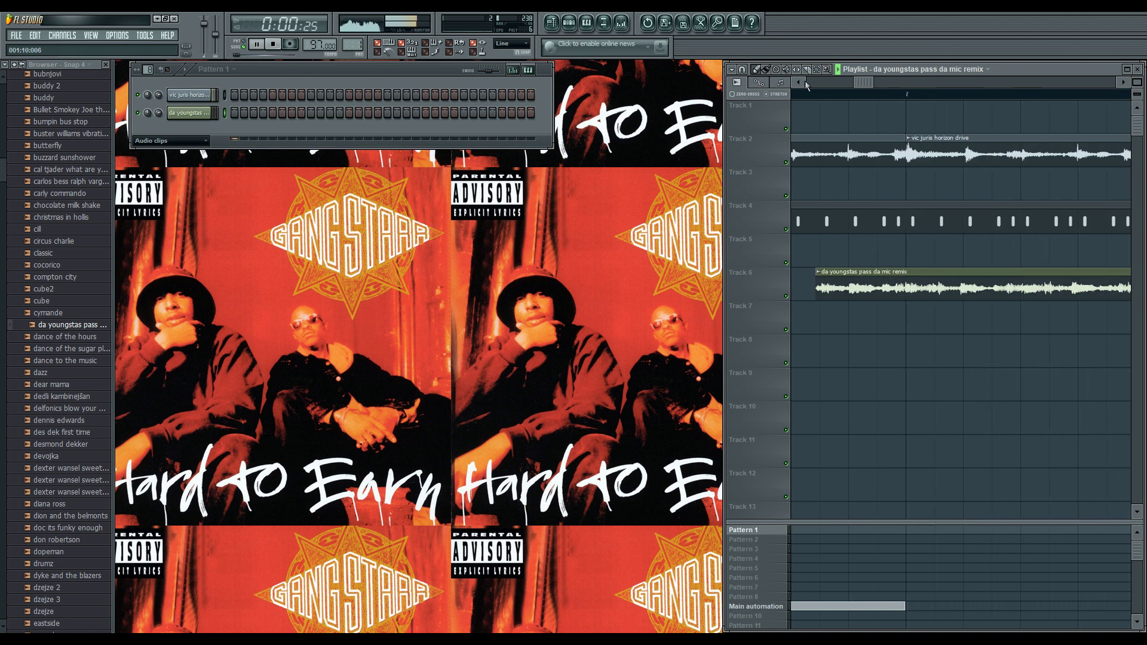
drag(849, 284, 848, 310)
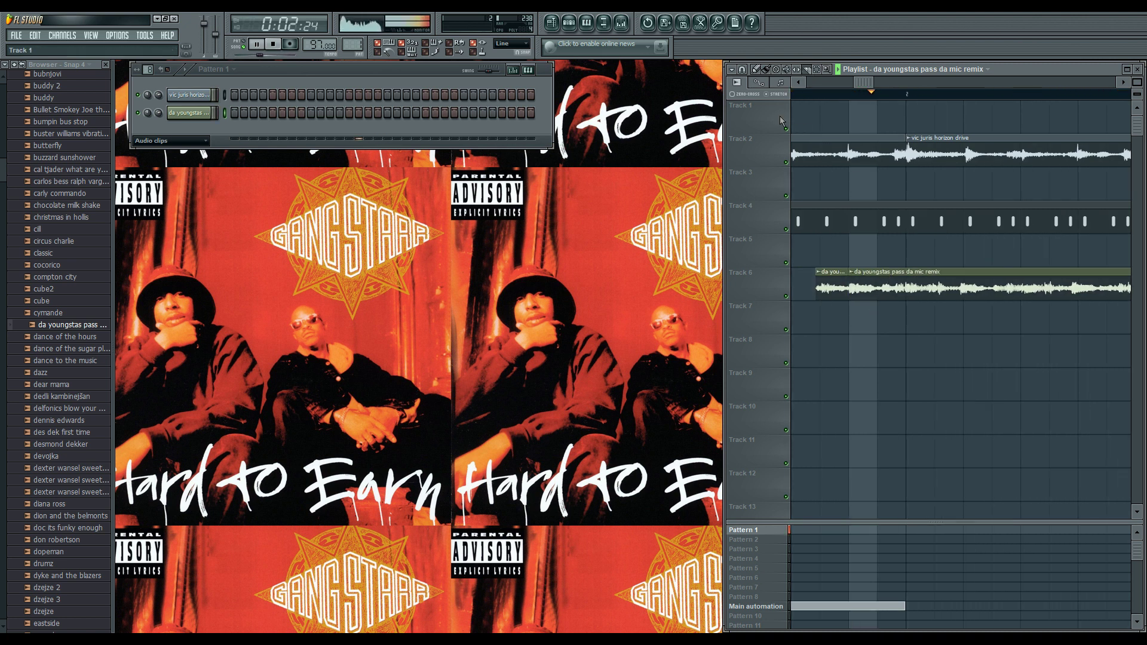
click(757, 70)
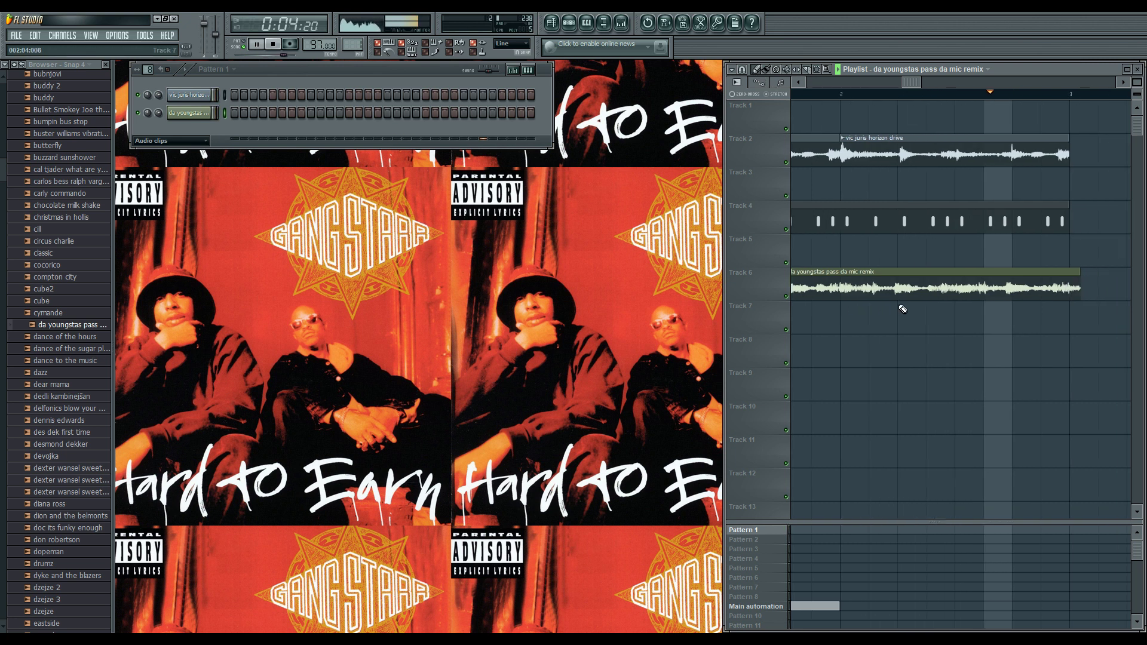
Stretch the end of the Track 6 clip slightly and cut off the excess past the start of bar 3
drag(1031, 278, 1039, 278)
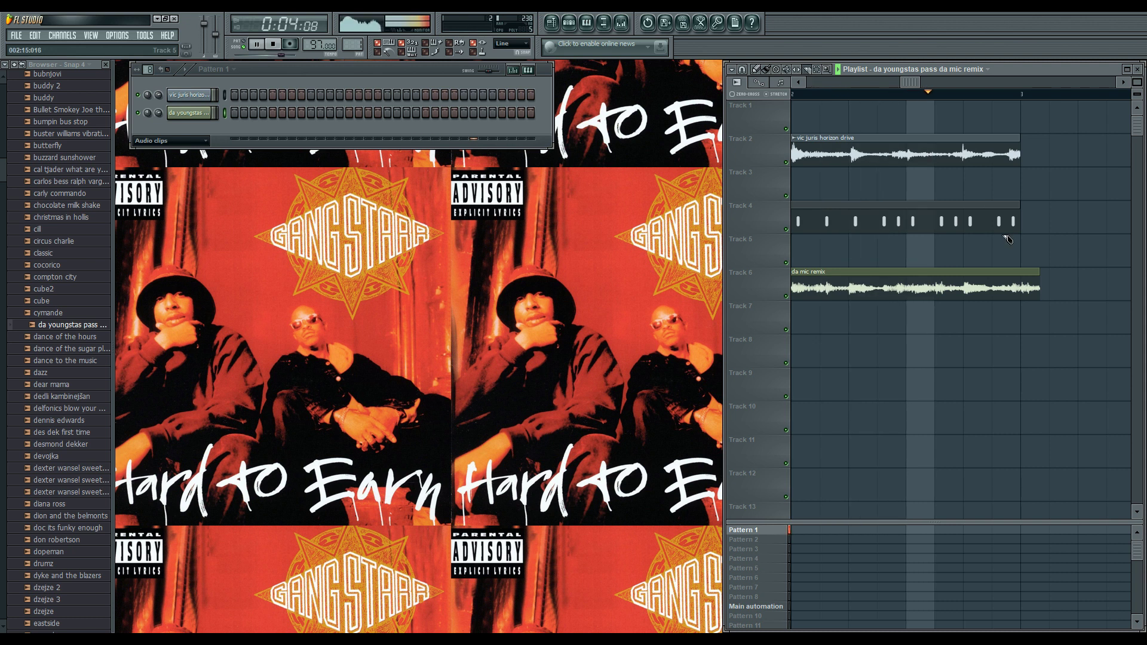
click(1021, 271)
right_click(1034, 293)
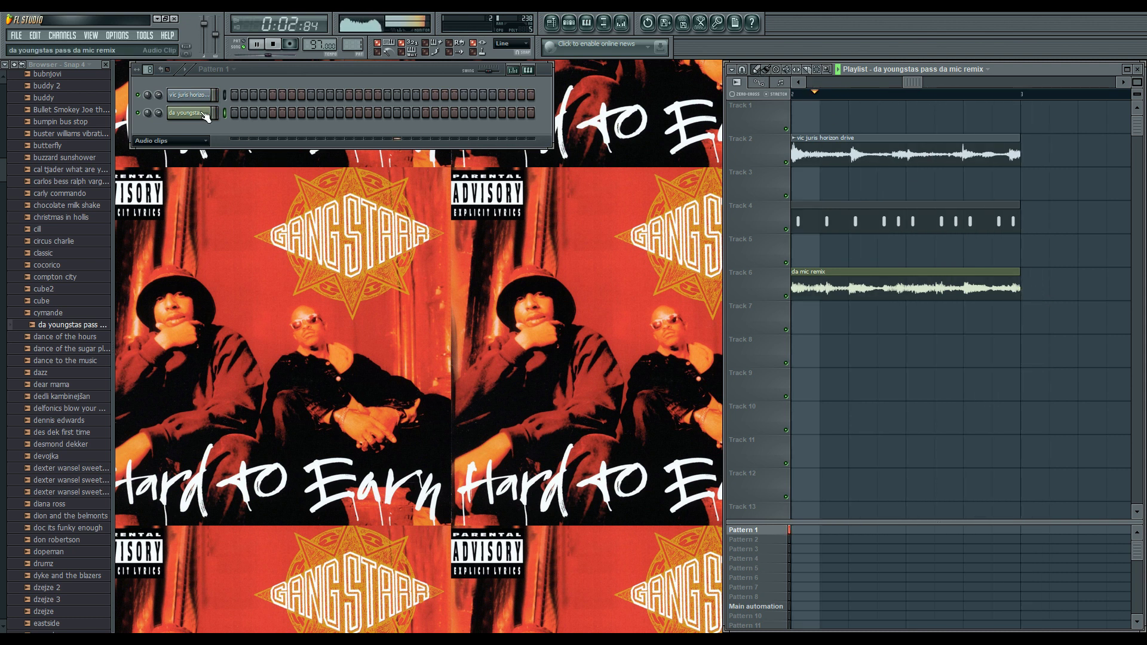
Assign the da youngstas channel to mixer insert 3 and load Fruity Parametric EQ 2 in its first effect slot
double_click(878, 287)
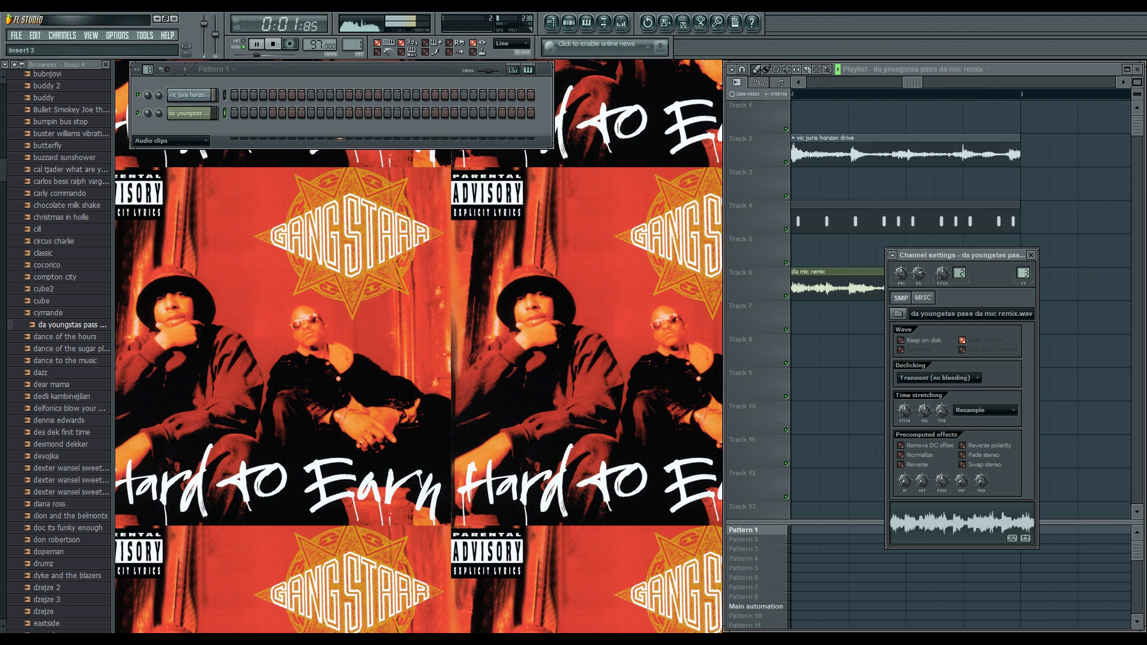
key(F9)
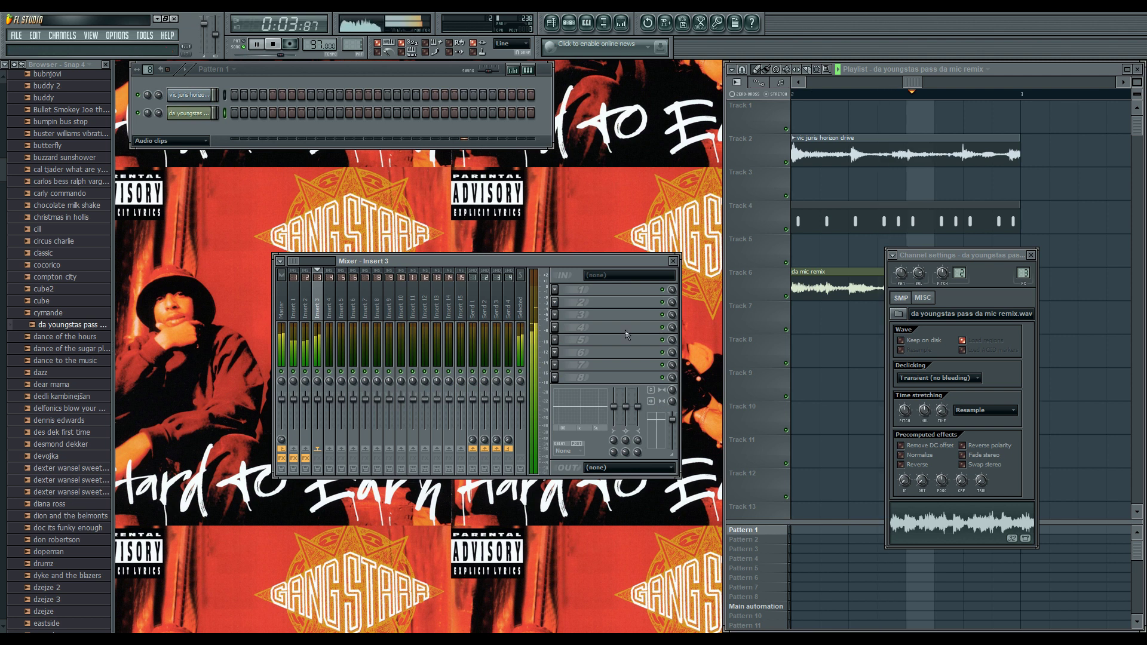
click(562, 290)
click(675, 392)
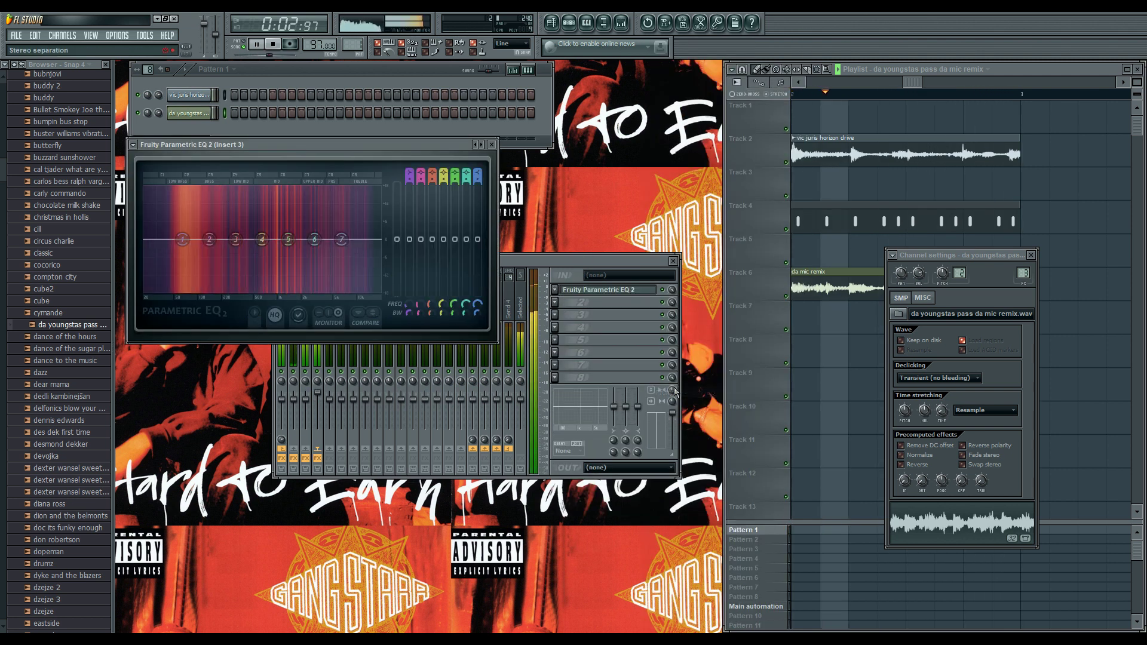
Replace the EQ on insert 3 with Fruity Filter, set as a high pass with a low cutoff frequency
click(554, 290)
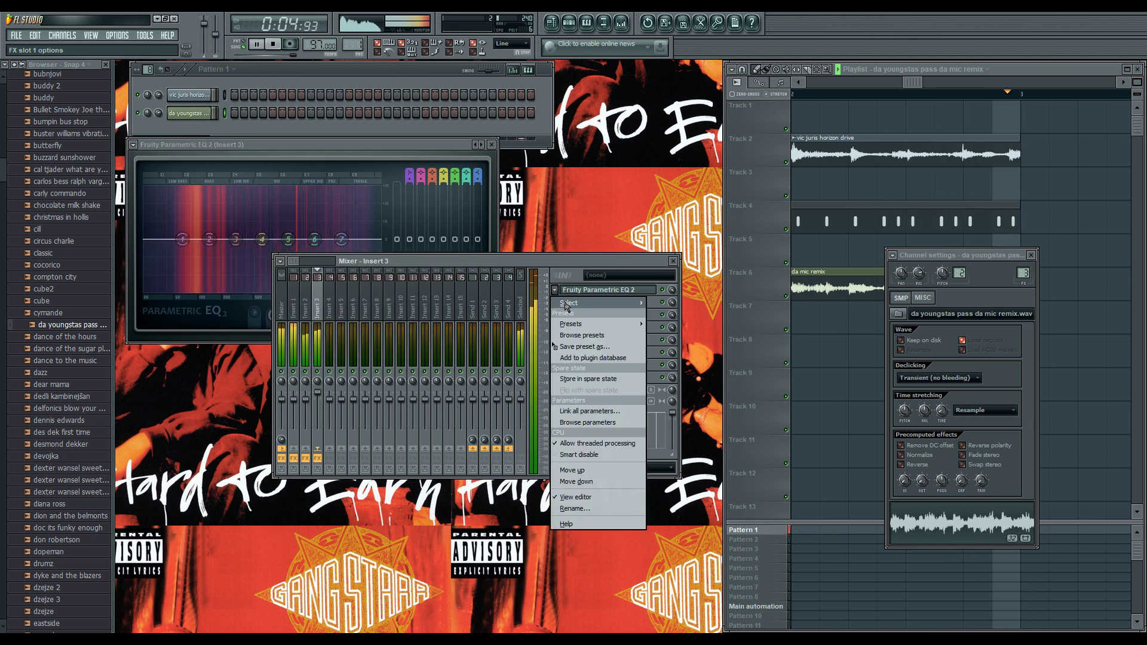
mouse_move(568, 305)
click(693, 239)
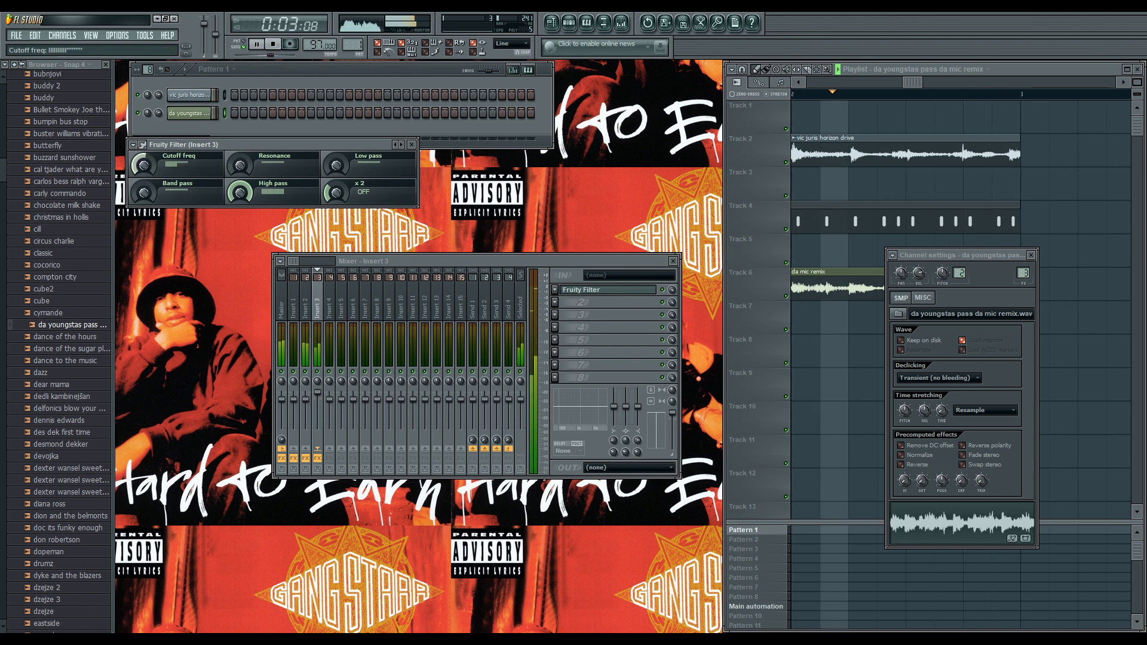
click(412, 145)
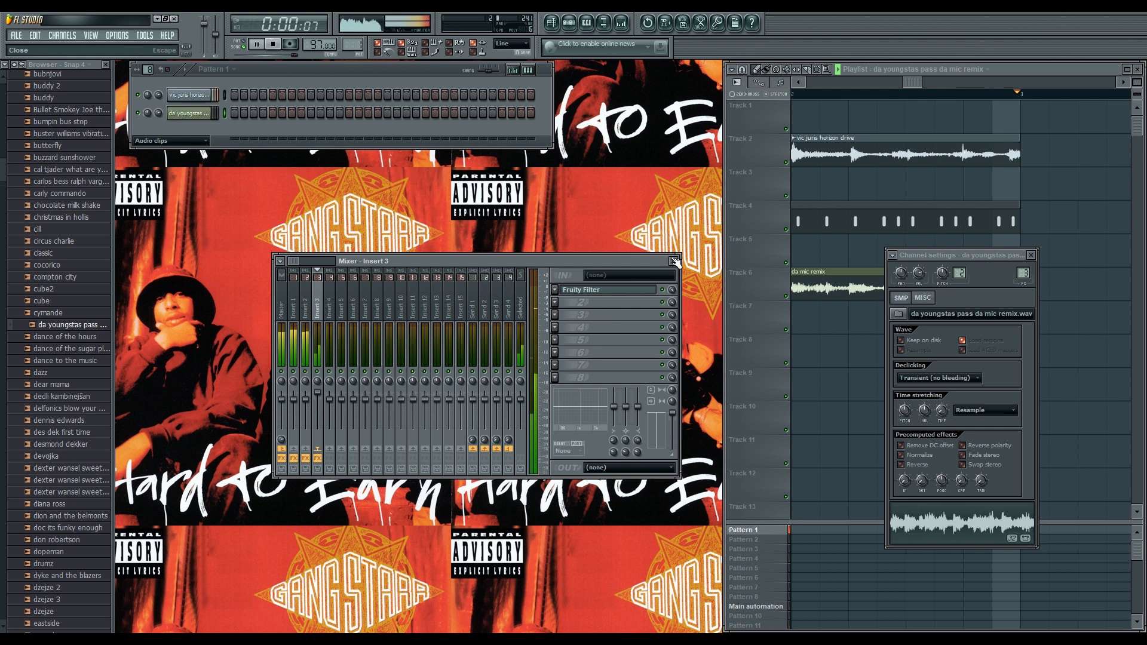
key(F9)
Add a Wave Traveller channel and load the da youngstas pass da mic remix sample into it
click(51, 38)
mouse_move(66, 47)
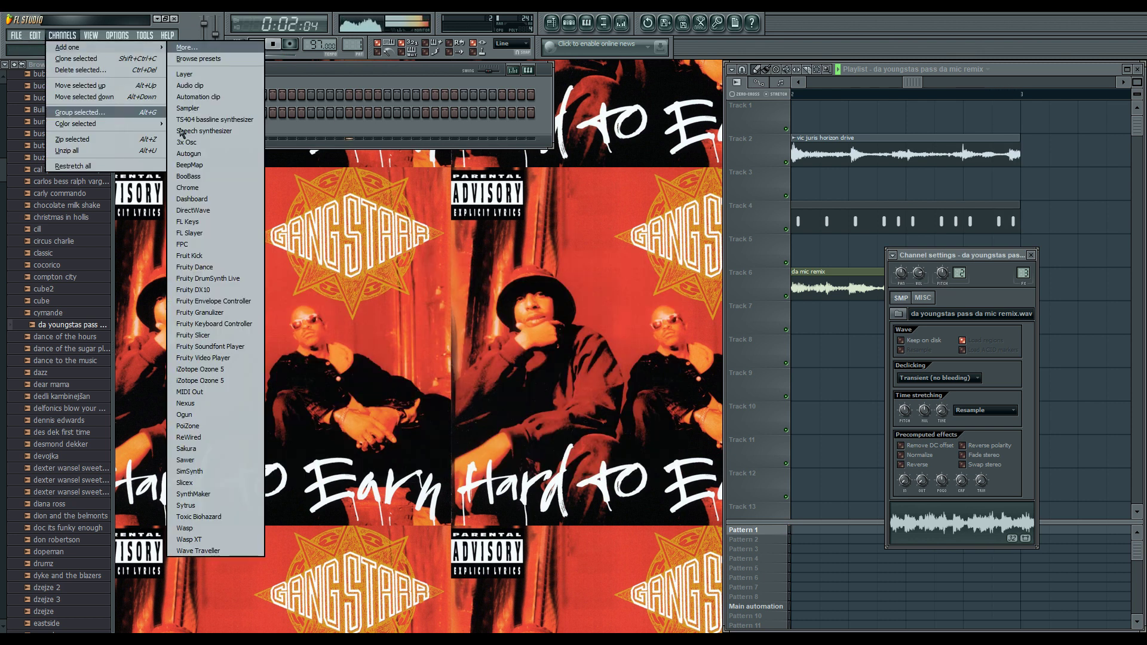
click(200, 550)
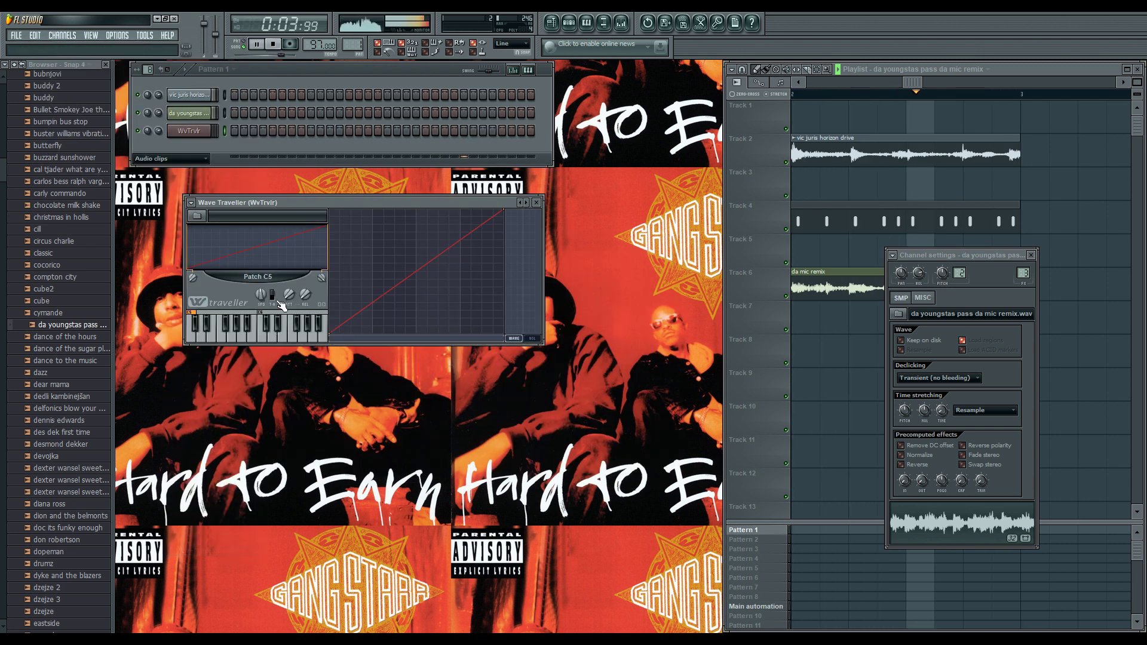
drag(89, 326, 370, 293)
Assign the Wave Traveller channel to mixer insert 3 and stop playback
click(187, 132)
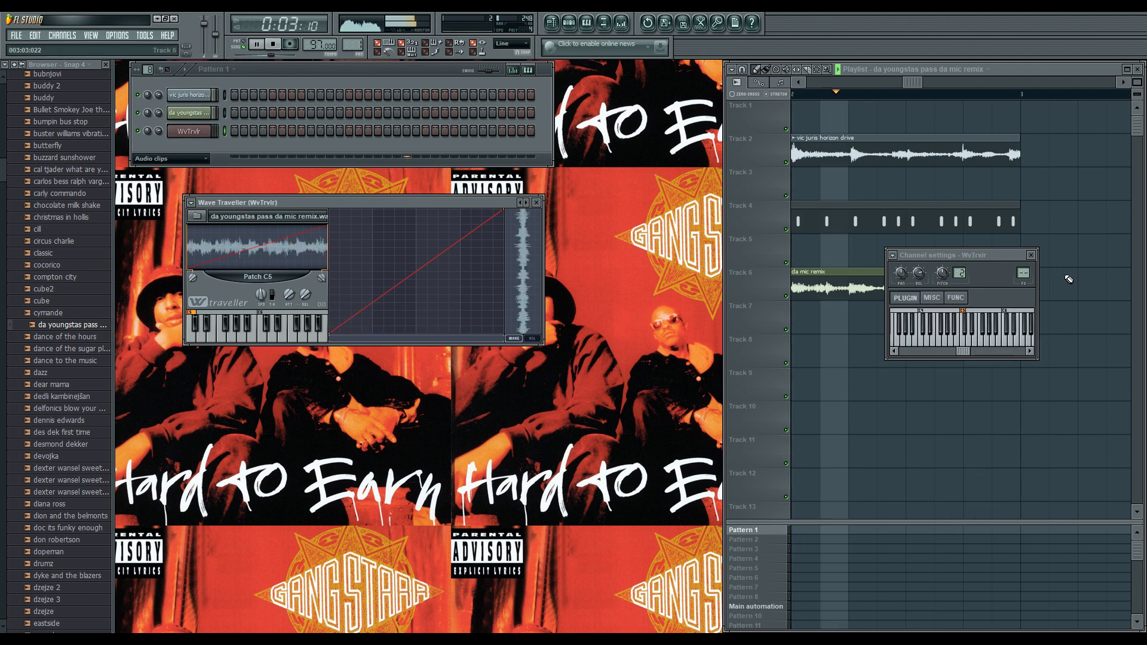
drag(1023, 273, 1023, 264)
key(space)
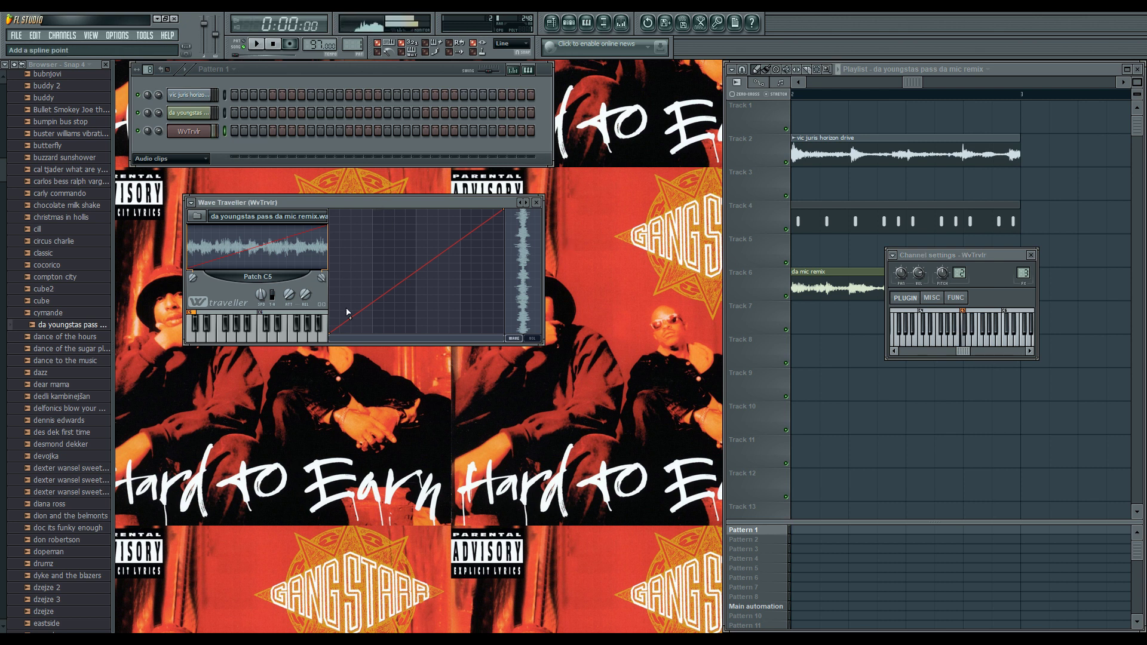
Shape the Wave Traveller C5 patch into a scratch by raising the curve's start and adding a point near it, auditioning the note
key(q)
drag(330, 333, 351, 300)
key(q)
key(q)
key(q)
key(q)
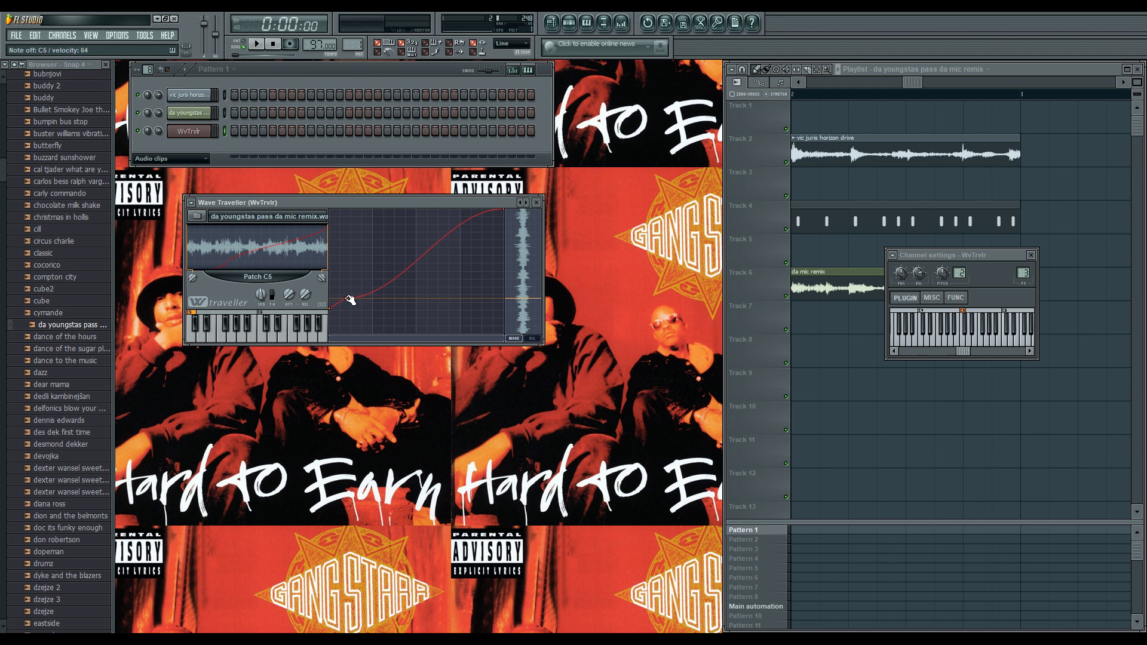
drag(352, 299, 350, 298)
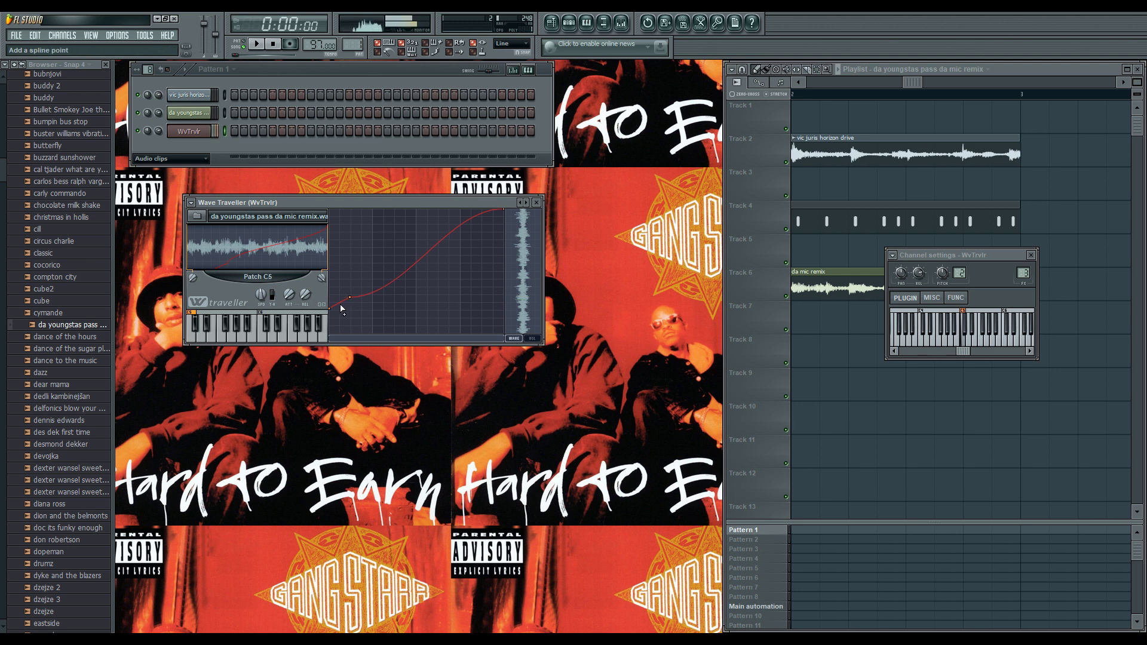
right_click(334, 310)
click(345, 336)
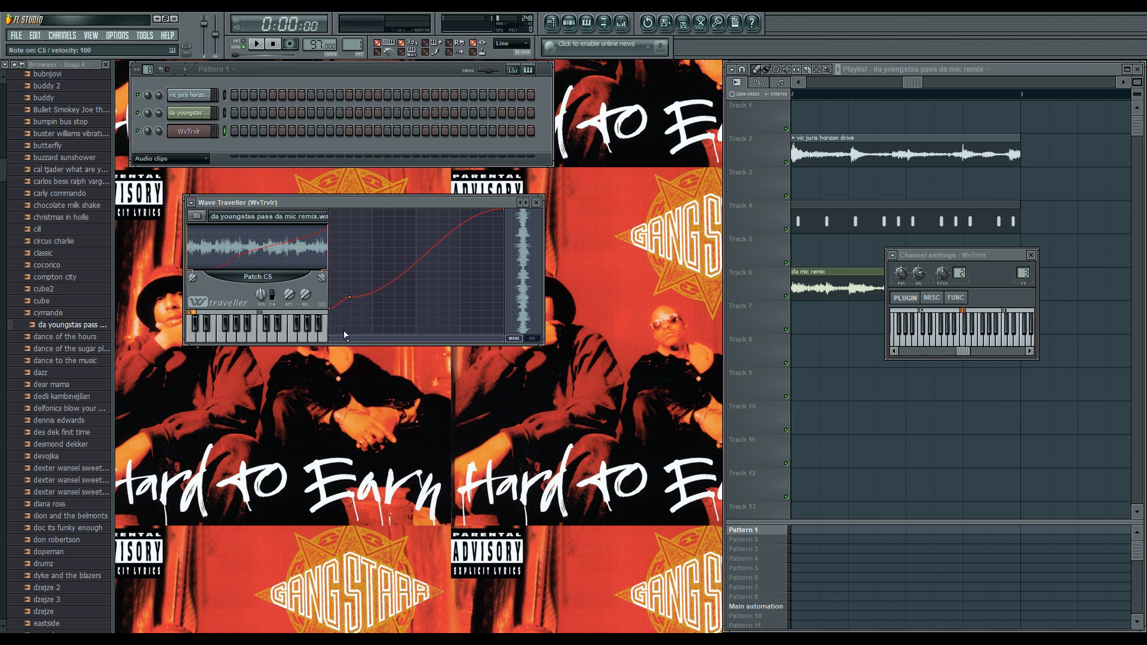
Shape the D5 patch's scratch curve with a raised start and a slightly lowered point near it, auditioning the note
click(202, 334)
key(x)
drag(333, 339, 322, 309)
key(x)
right_click(354, 296)
key(x)
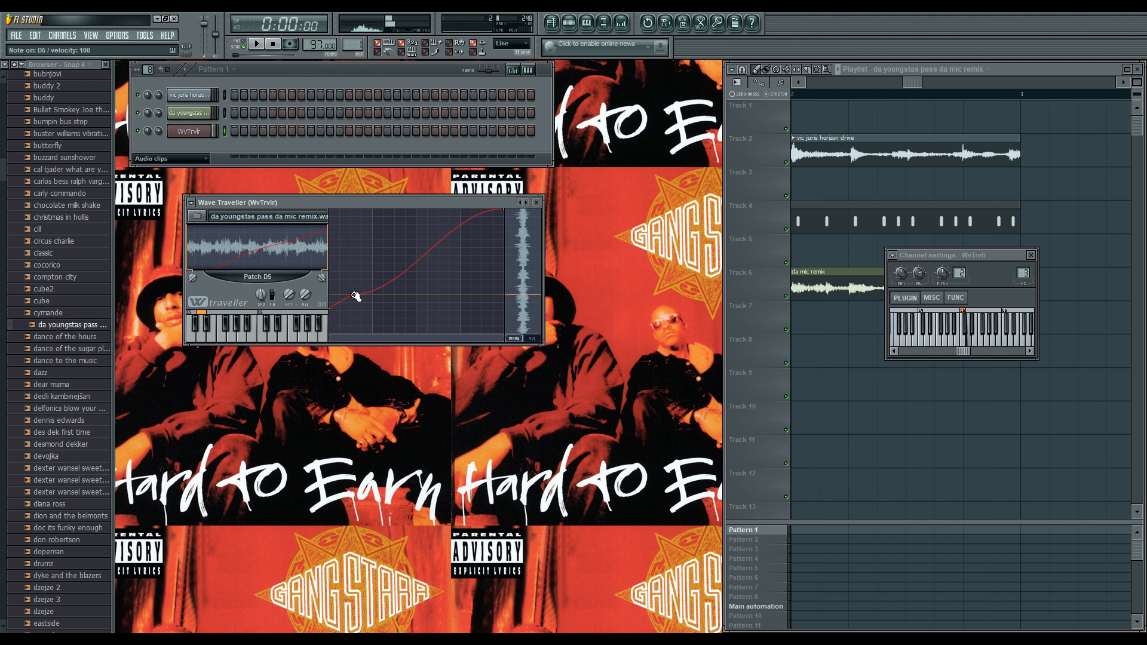
drag(355, 296, 357, 302)
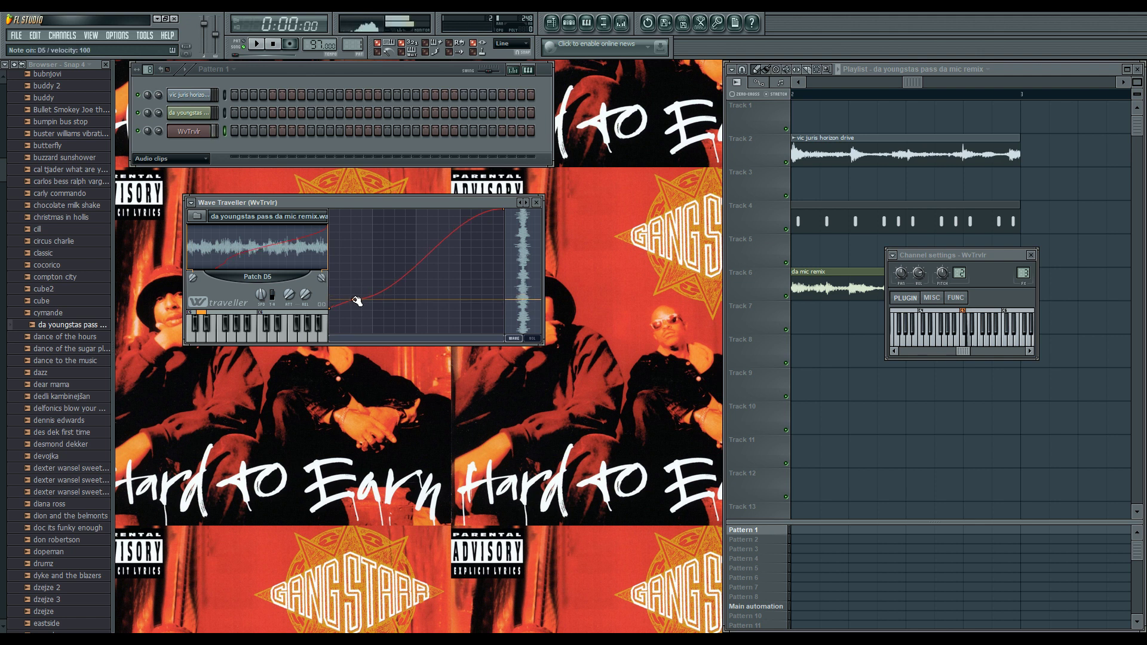
Fine-tune the start of the D5 patch's scratch curve, audition the note, and start song playback
drag(352, 300, 334, 308)
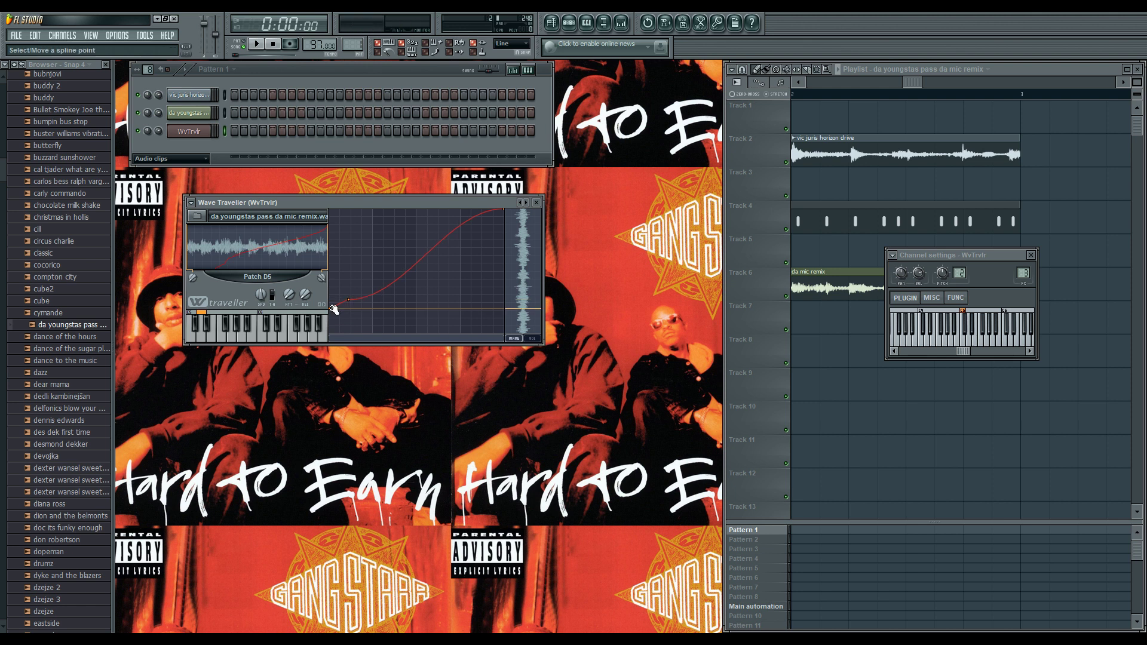
click(333, 308)
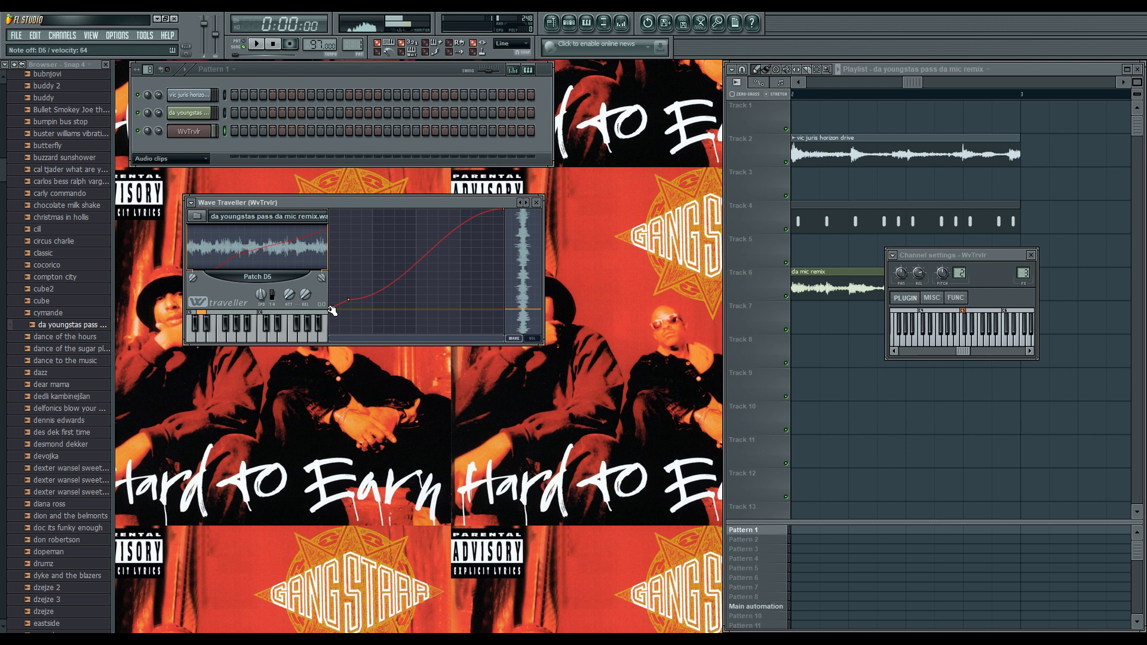
key(space)
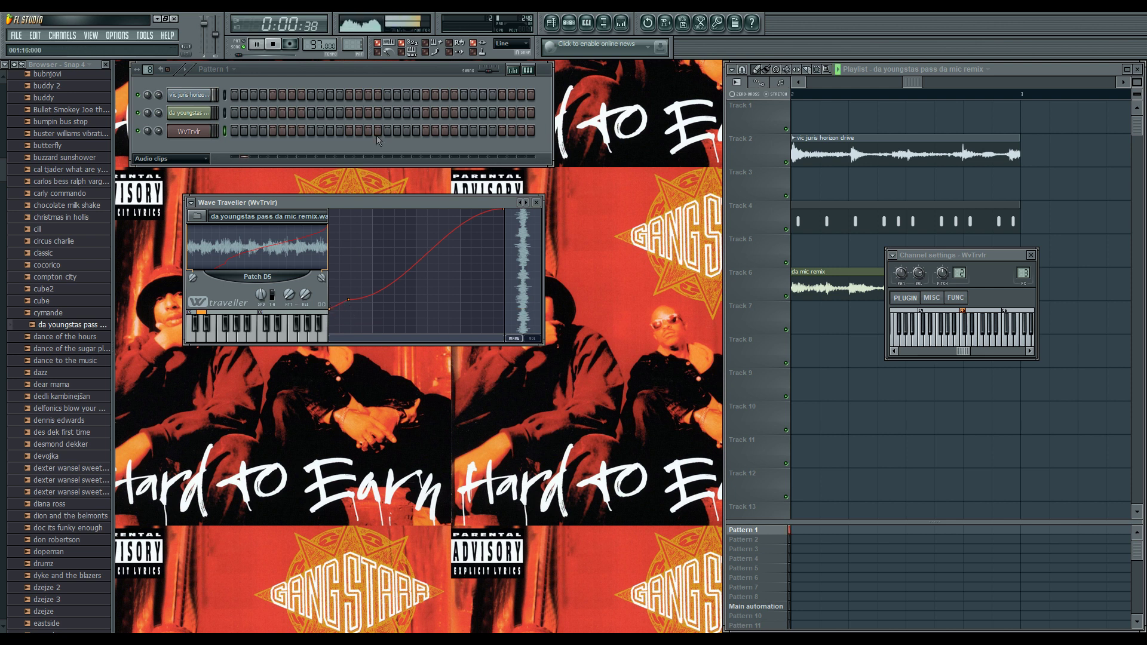
Place two D5 scratch notes, each two steps long, at steps 3 and 6 in the Wave Traveller channel's piano roll
click(589, 25)
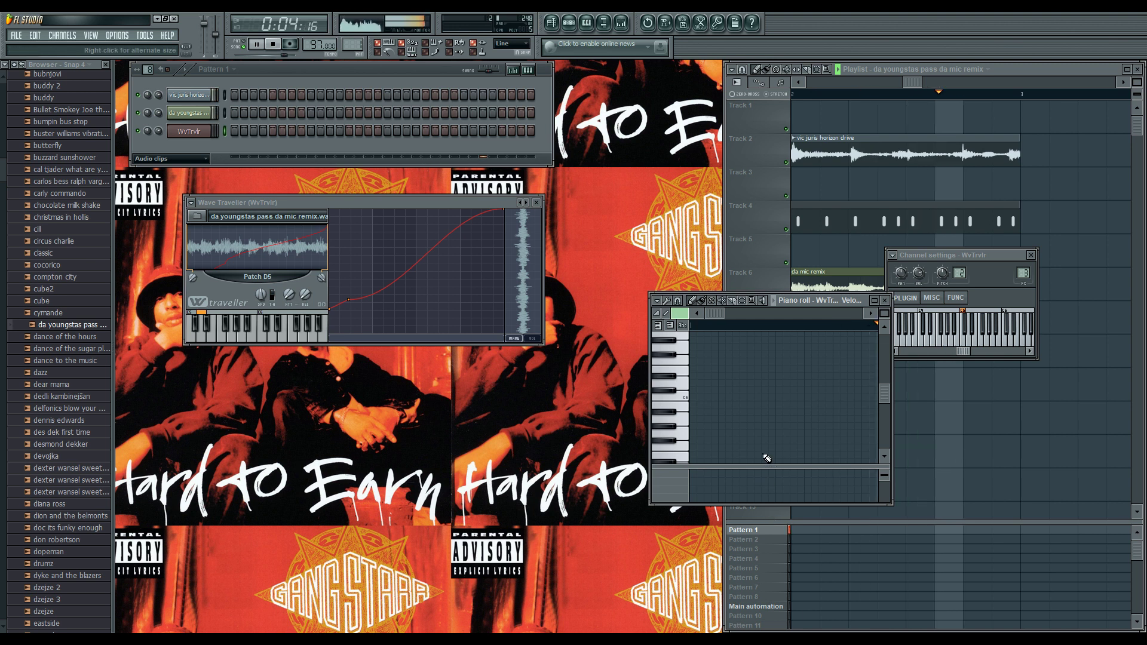
click(706, 397)
key(space)
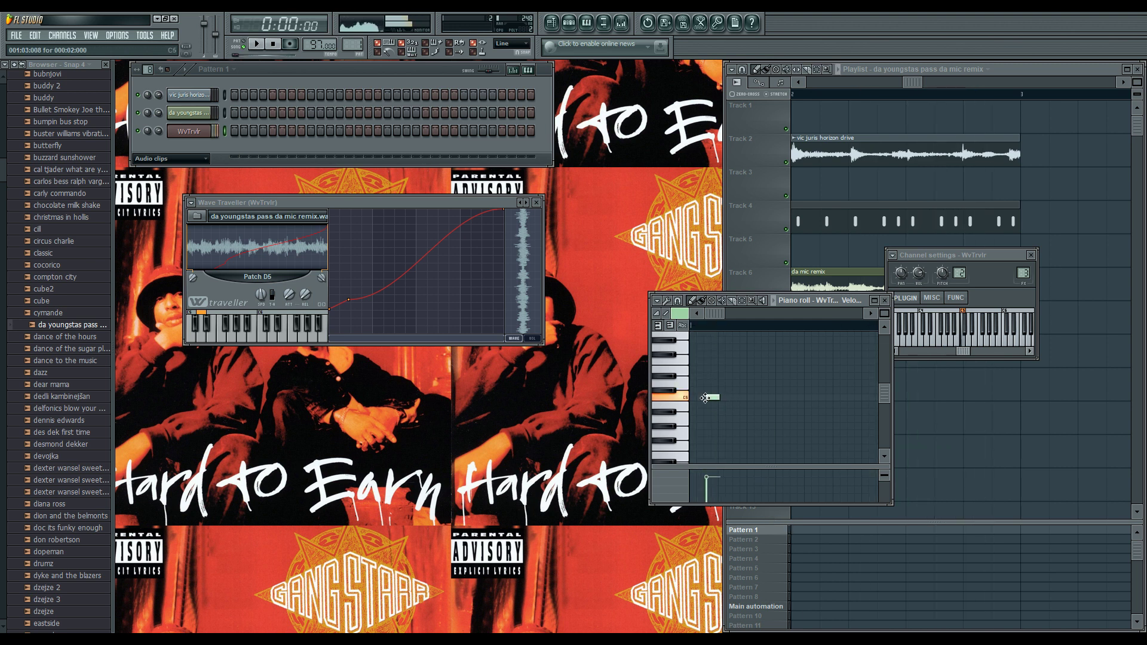
drag(703, 398, 702, 382)
key(space)
click(731, 383)
key(space)
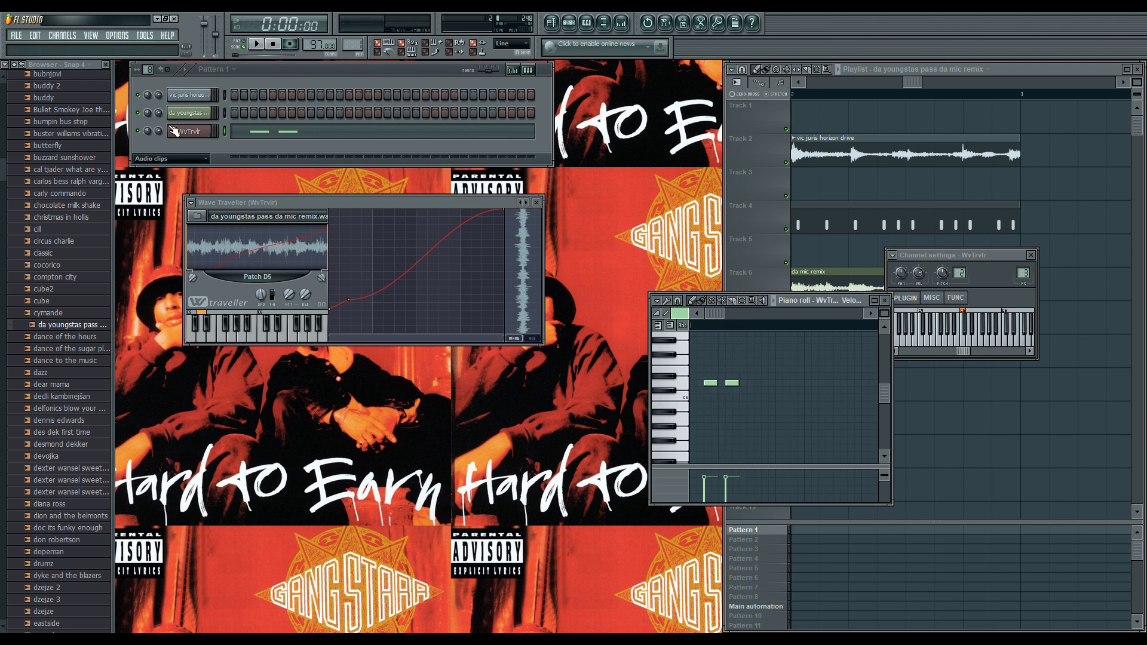
During playback, add one-step D5 notes at steps 9 and 11 and a two-step C5 note at step 13
key(space)
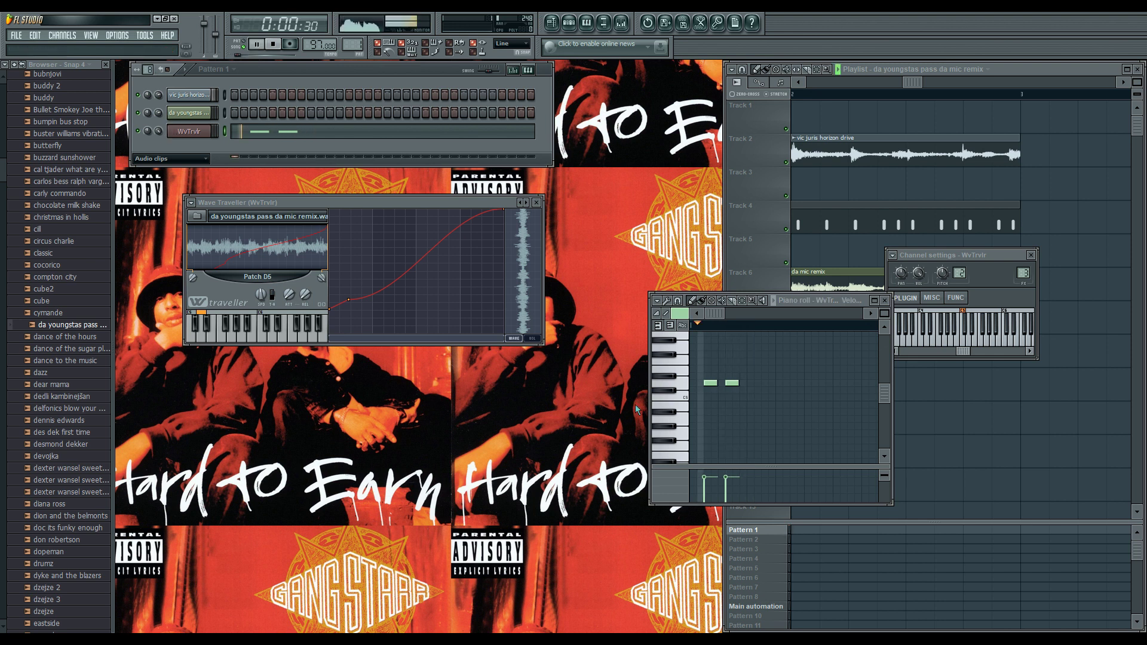
click(750, 383)
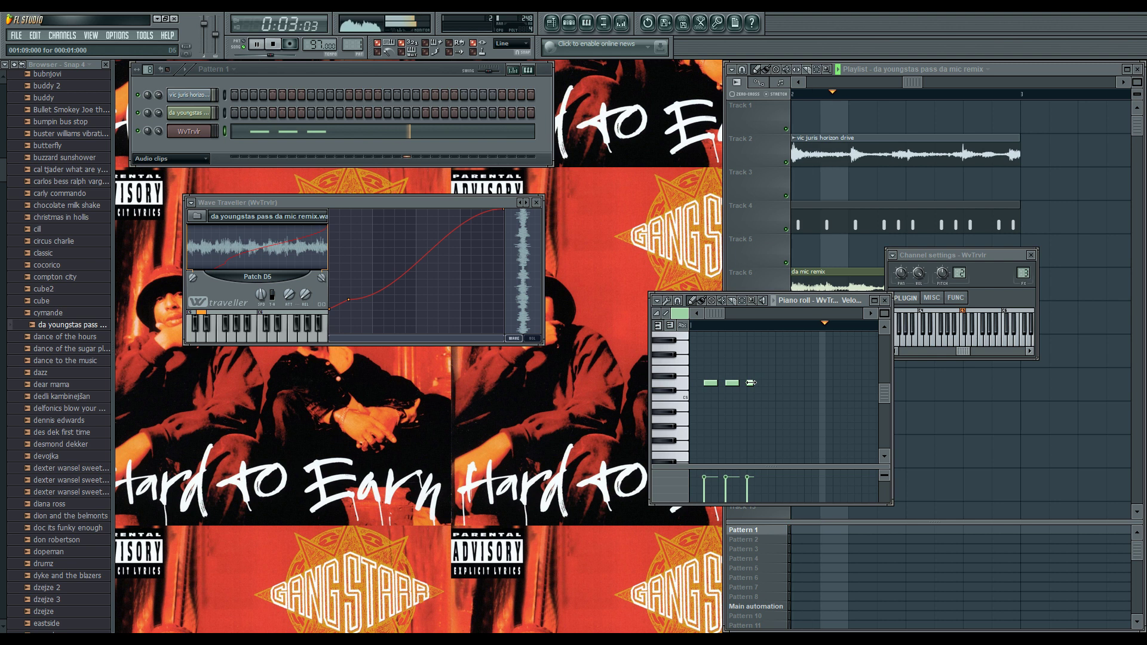
click(762, 383)
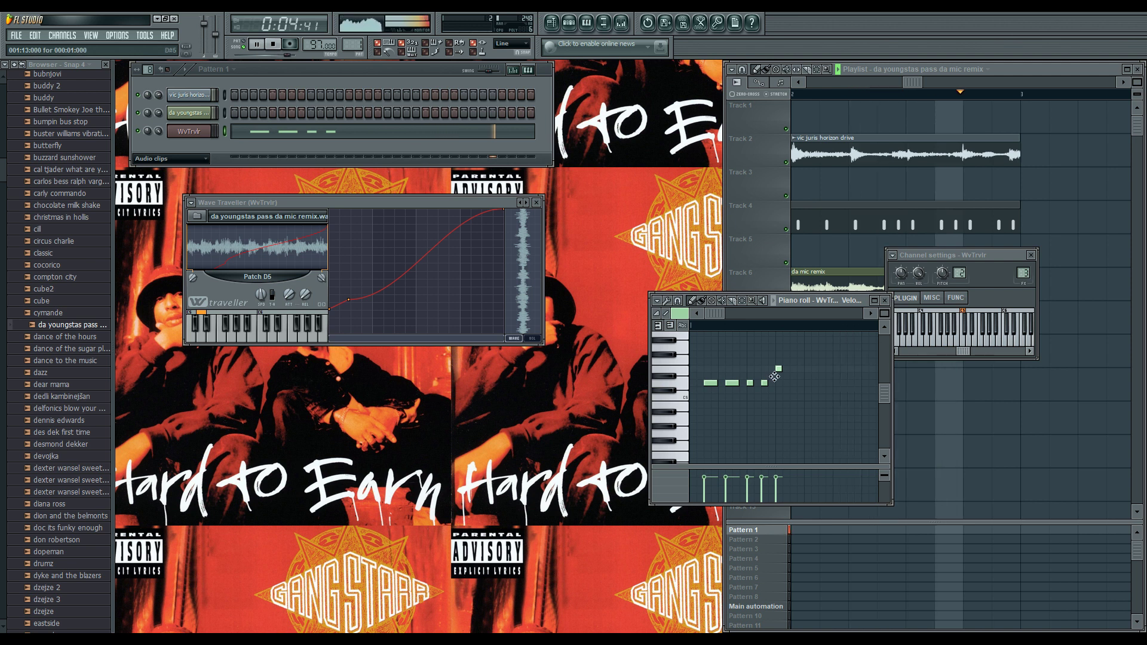
click(775, 398)
drag(781, 398, 787, 399)
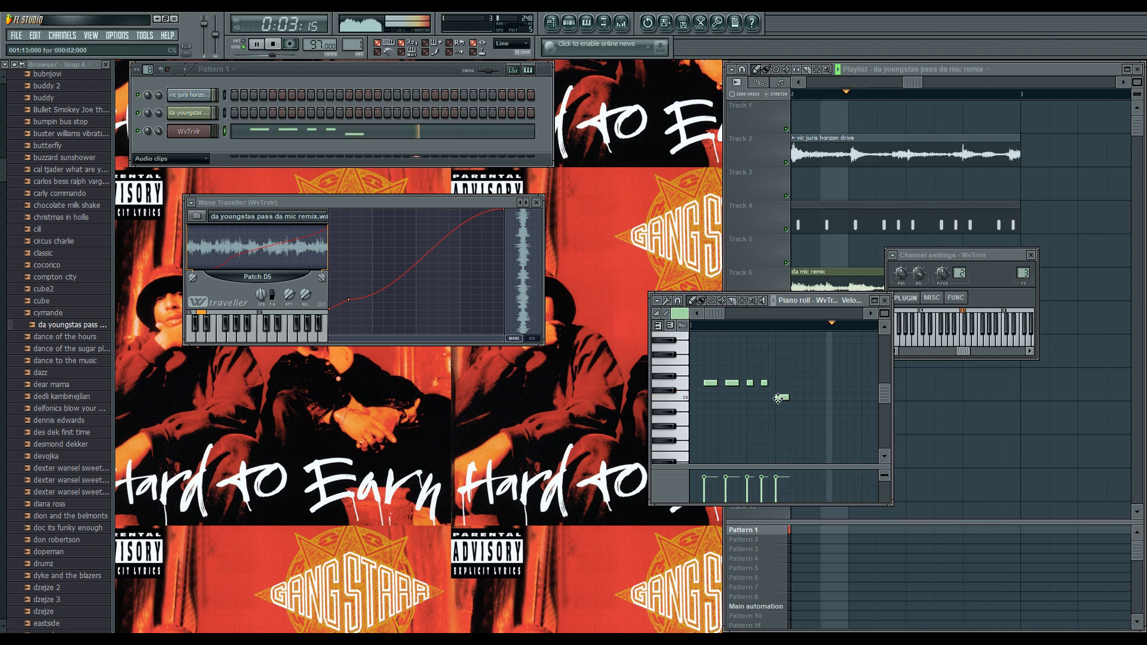
Trim the start of the Track 6 da youngstas clip to about two steps before bar 2 and close the Wave Traveller windows
click(1031, 255)
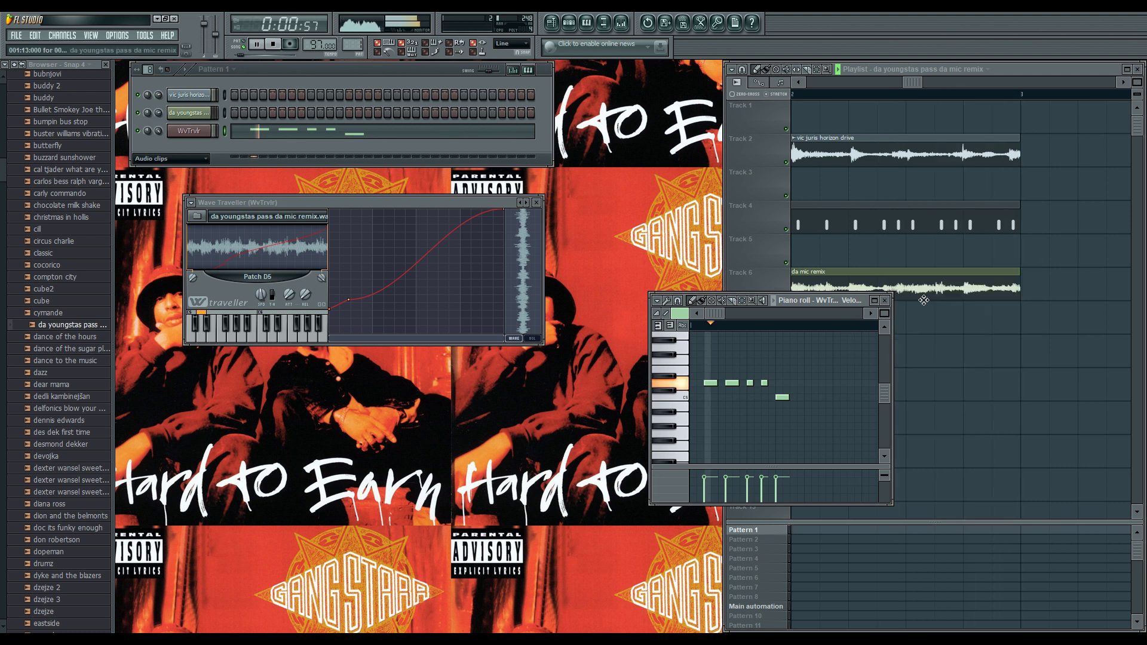
click(885, 300)
drag(920, 84, 869, 89)
click(881, 272)
right_click(859, 280)
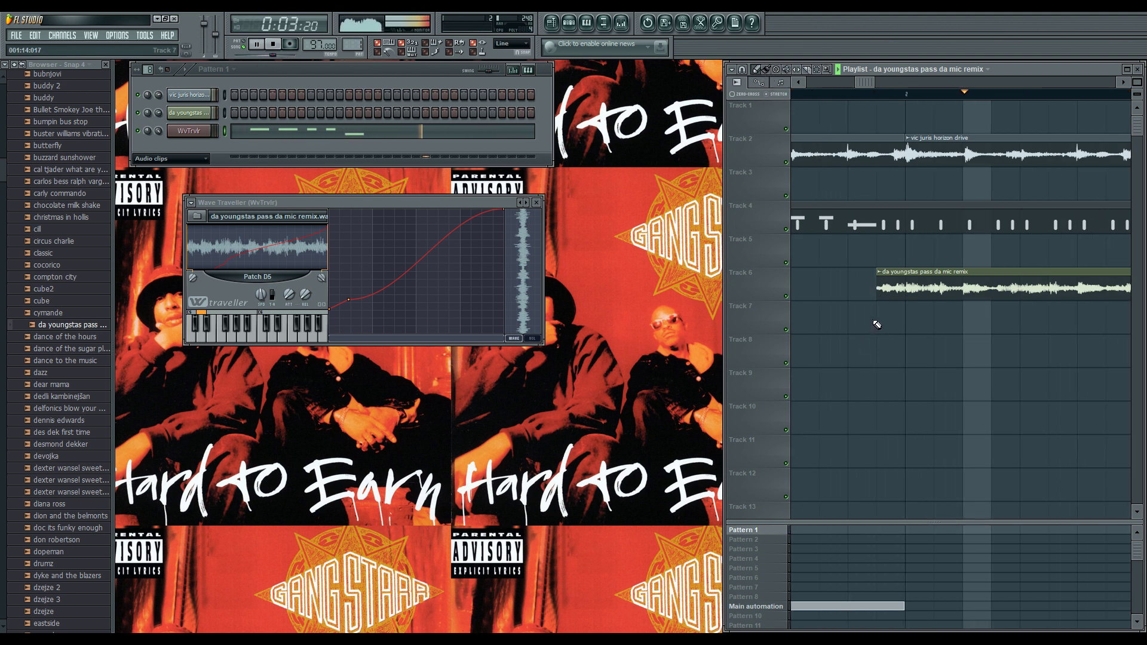
click(535, 202)
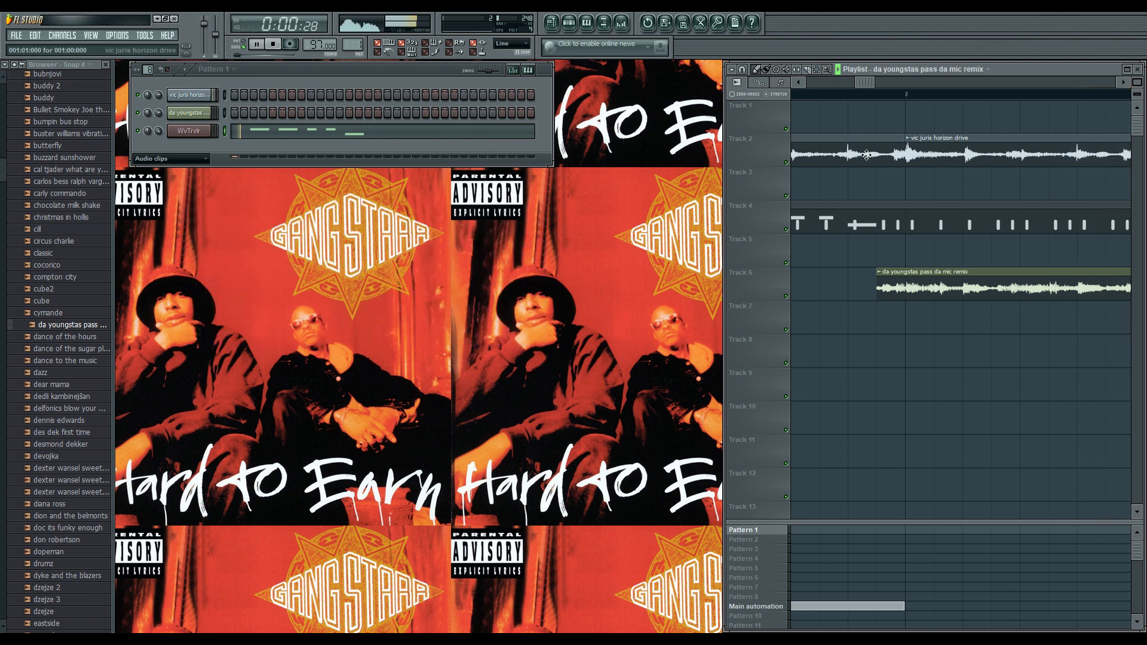
Copy the Wave Traveller scratch notes from Pattern 1 and paste them into the same channel of Pattern 2
scroll(1134, 84, down, 5)
scroll(1133, 83, up, 1)
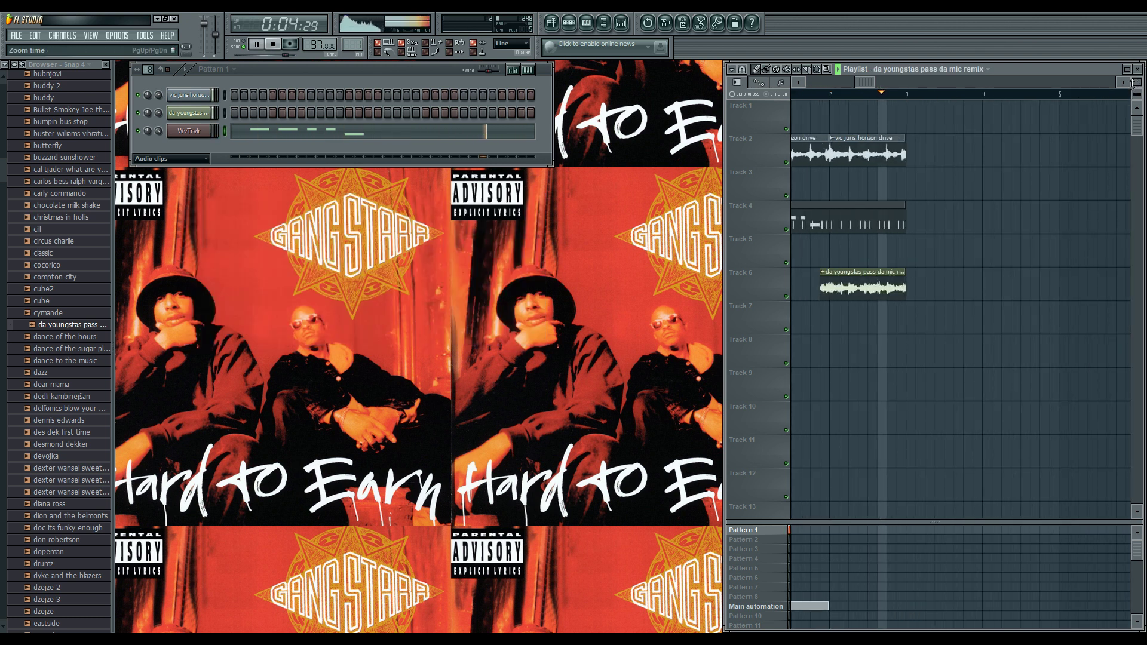
scroll(1134, 84, down, 1)
drag(1134, 84, 1134, 91)
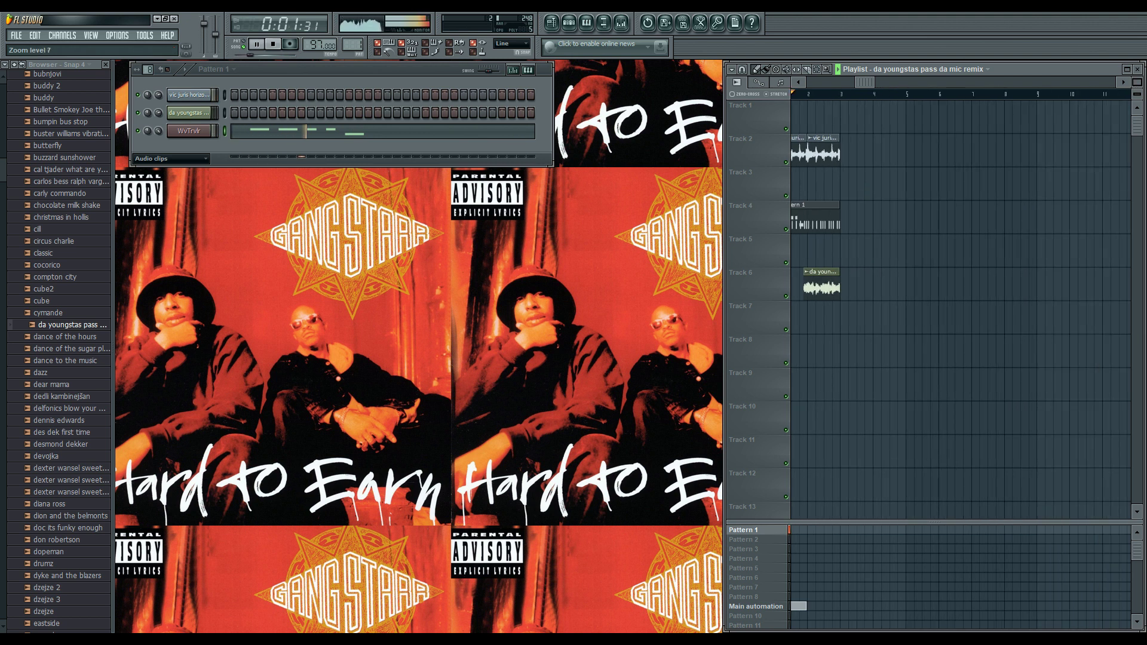
drag(867, 87, 817, 86)
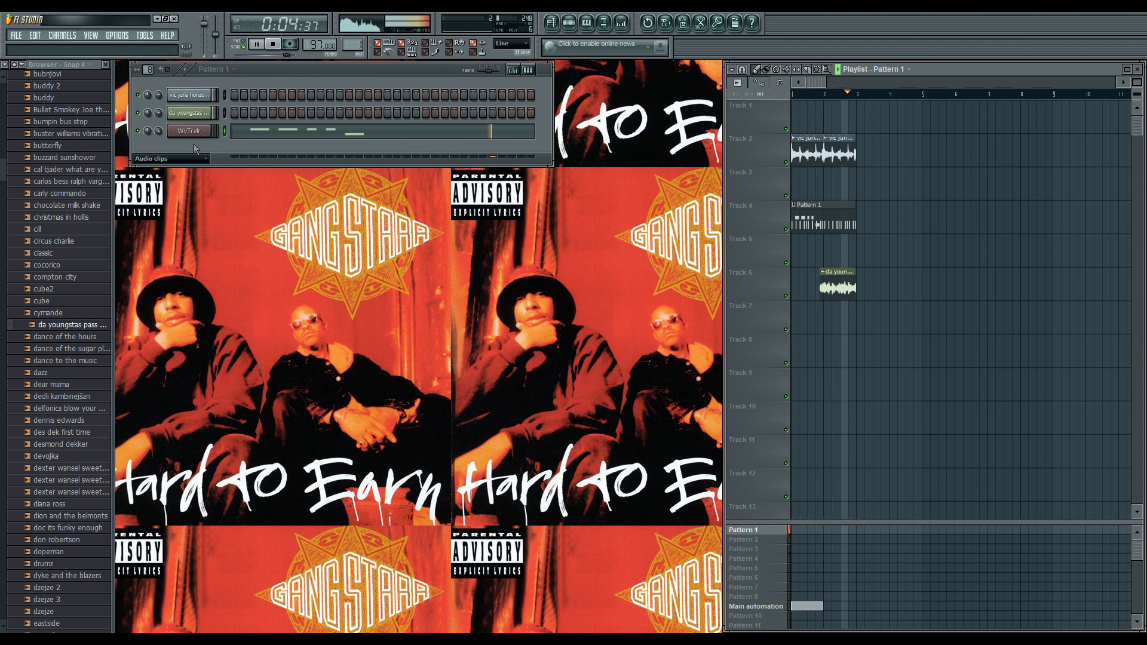
right_click(210, 126)
mouse_move(251, 189)
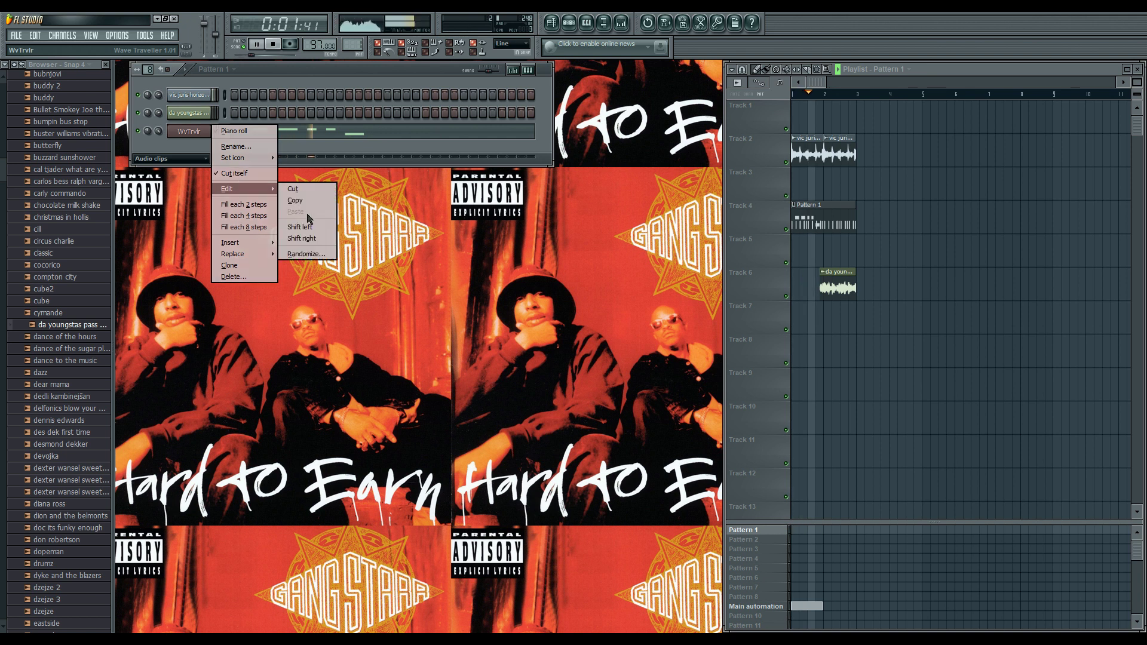
click(297, 201)
drag(354, 45, 353, 40)
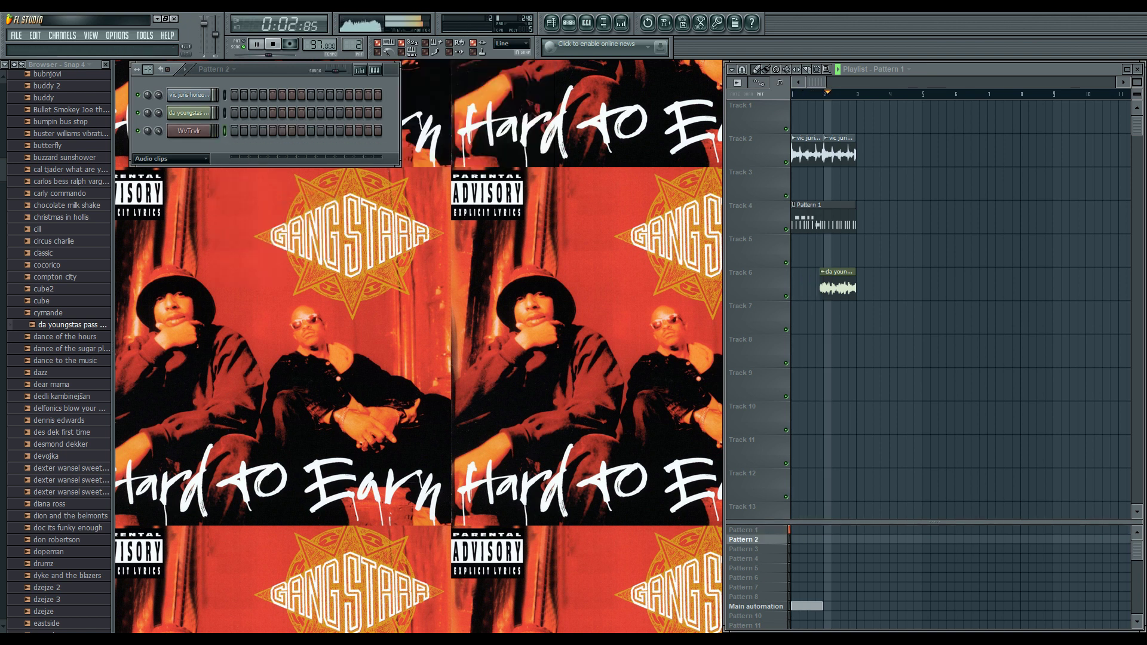
right_click(210, 127)
mouse_move(251, 189)
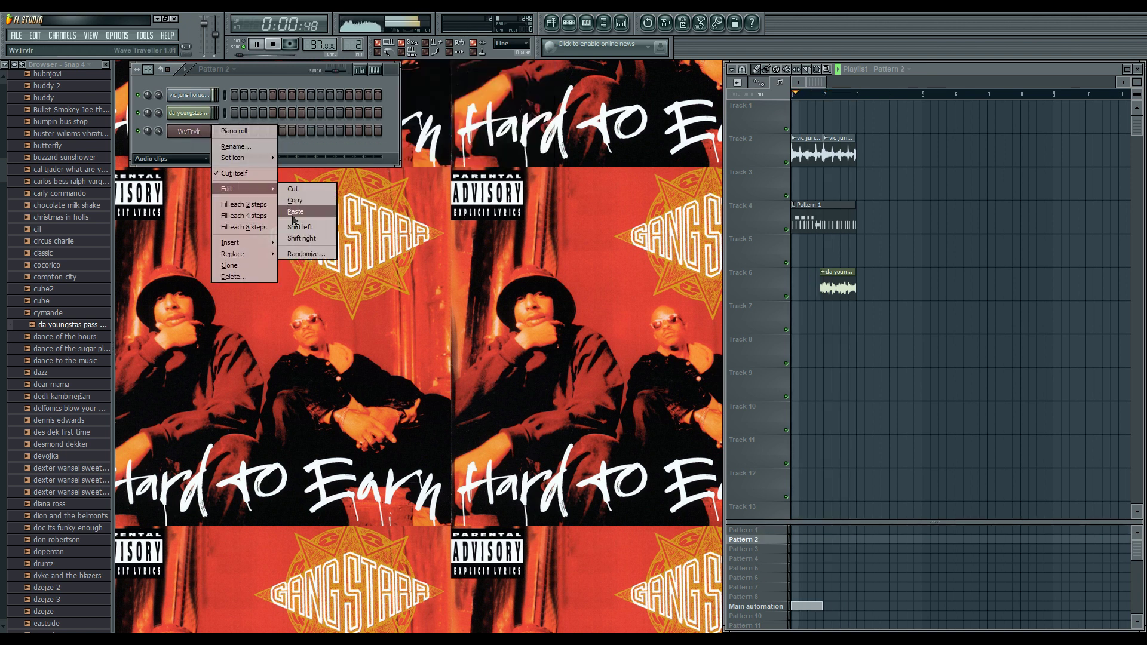
click(293, 214)
Return to Pattern 1 and delete all Wave Traveller scratch notes from it
drag(354, 46, 353, 50)
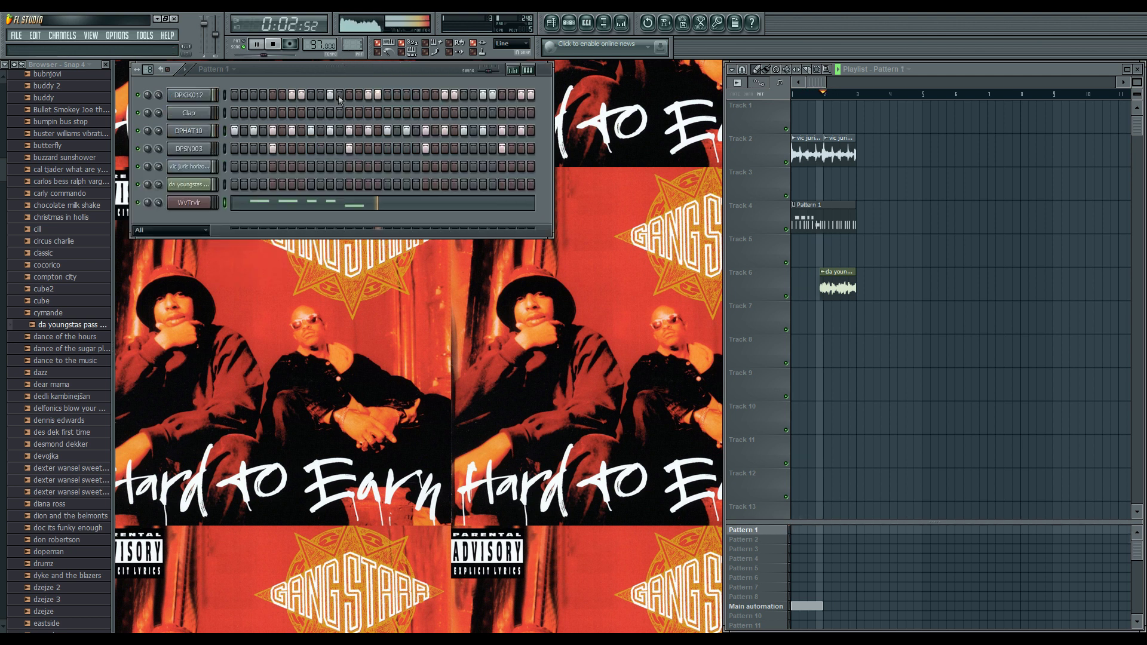
click(320, 207)
key(ctrl+a)
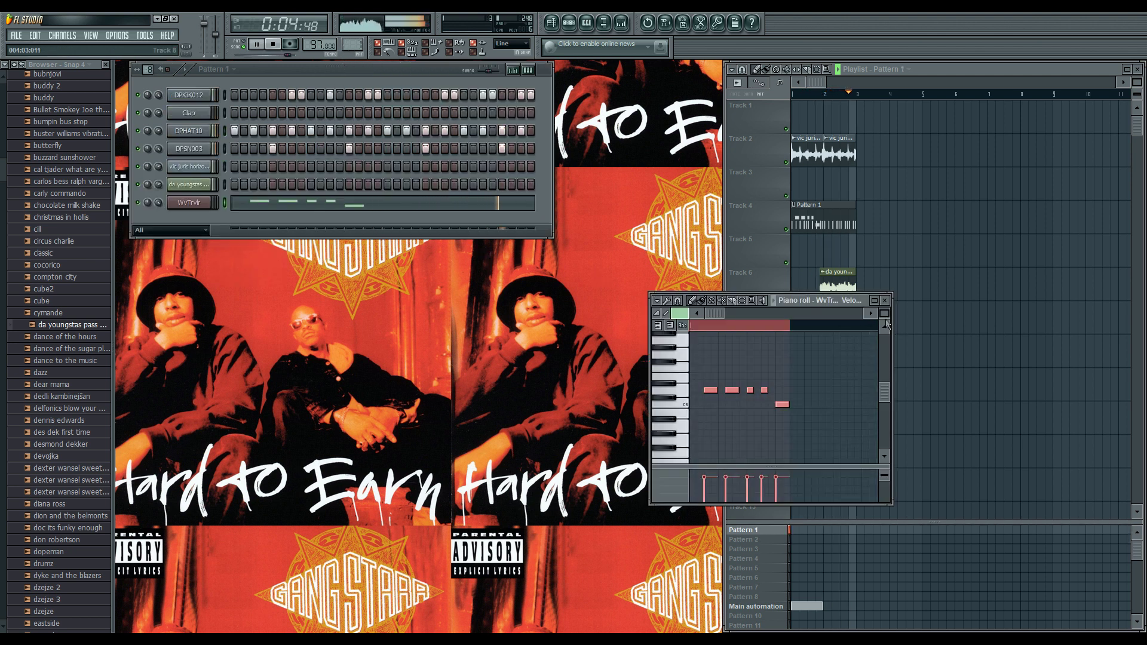
key(Delete)
click(884, 301)
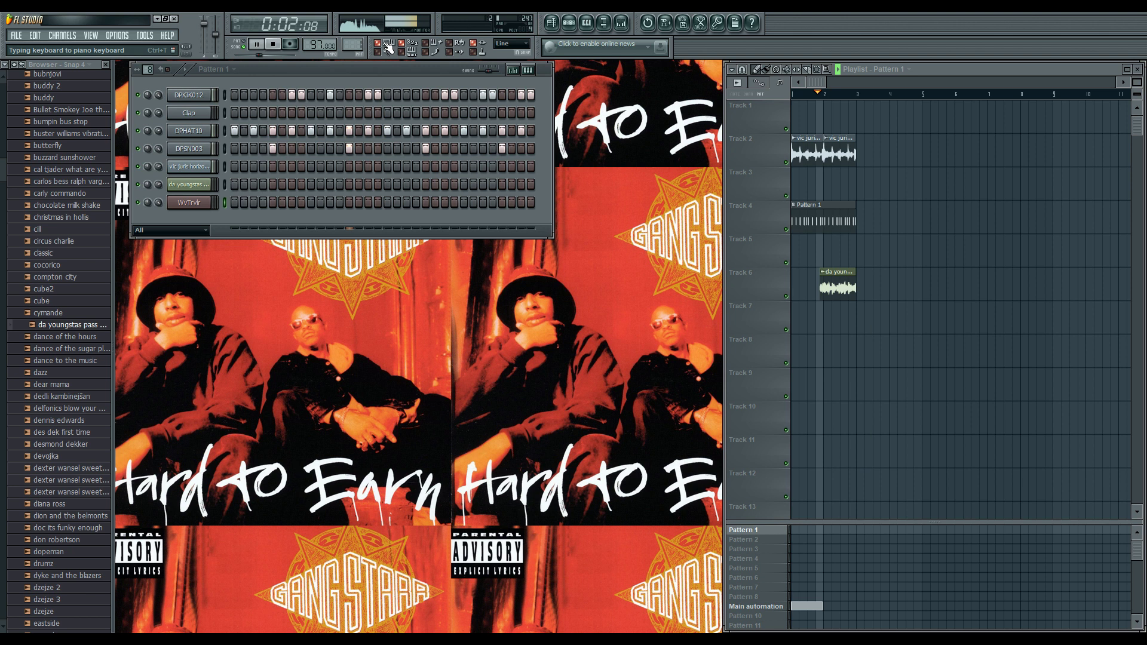
Select Pattern 2 and place it at bar 1 on playlist Track 7
drag(353, 45, 354, 41)
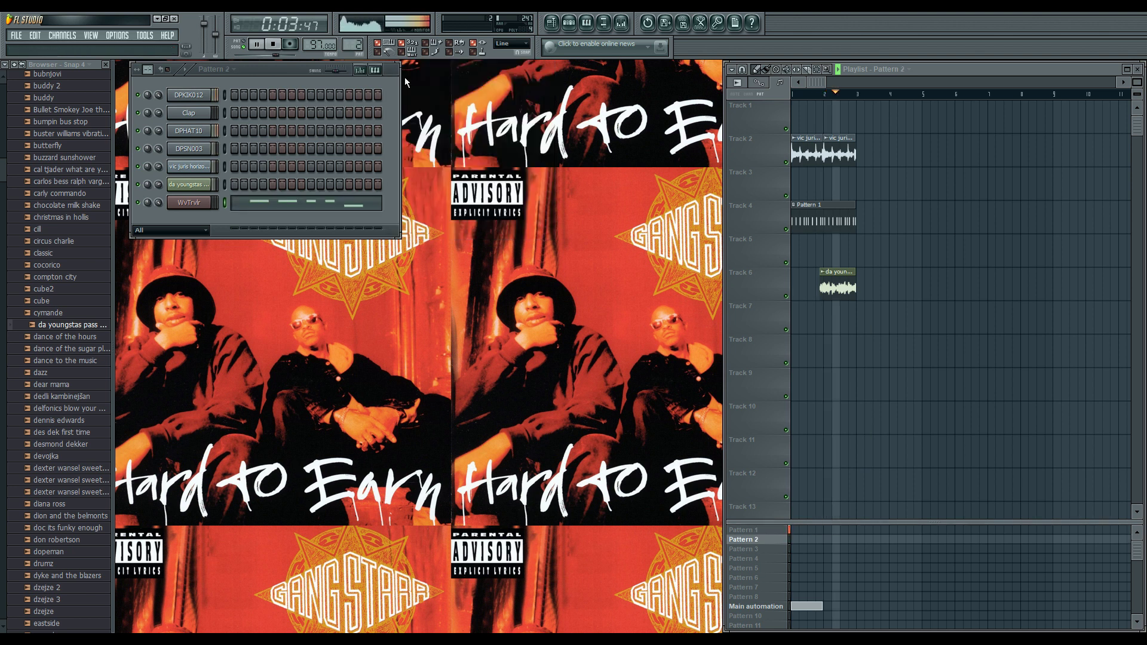
click(800, 315)
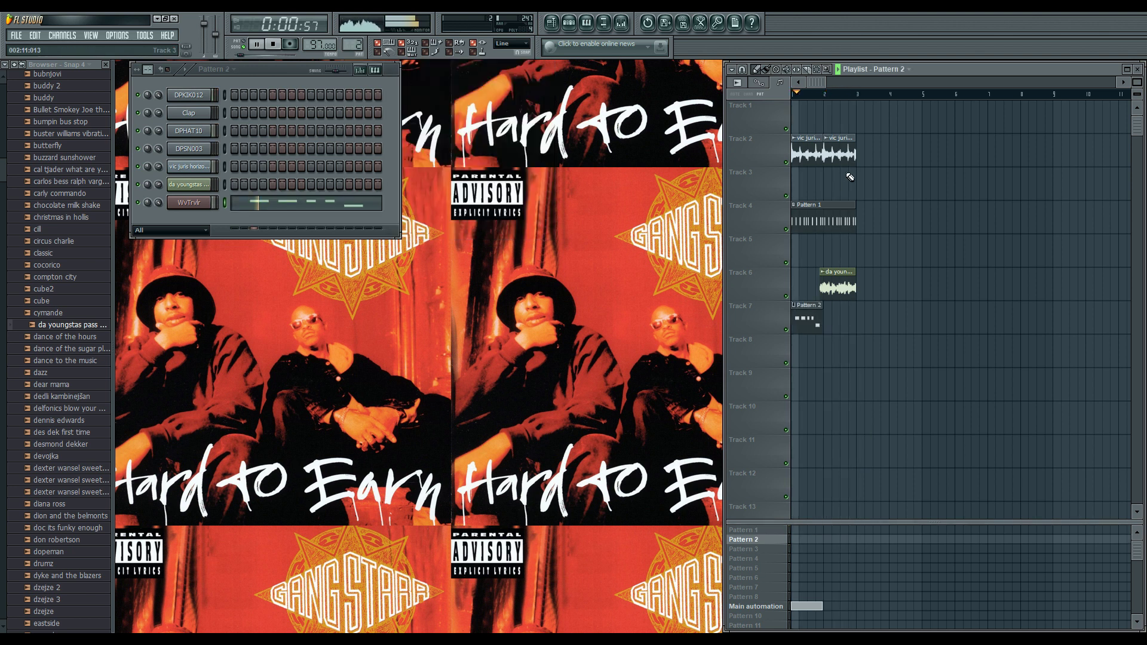
Repeat the vic juris horizon drive loop at bars 3 and 4 on Track 2 and Pattern 1 at bar 3 on Track 4
click(885, 154)
click(890, 153)
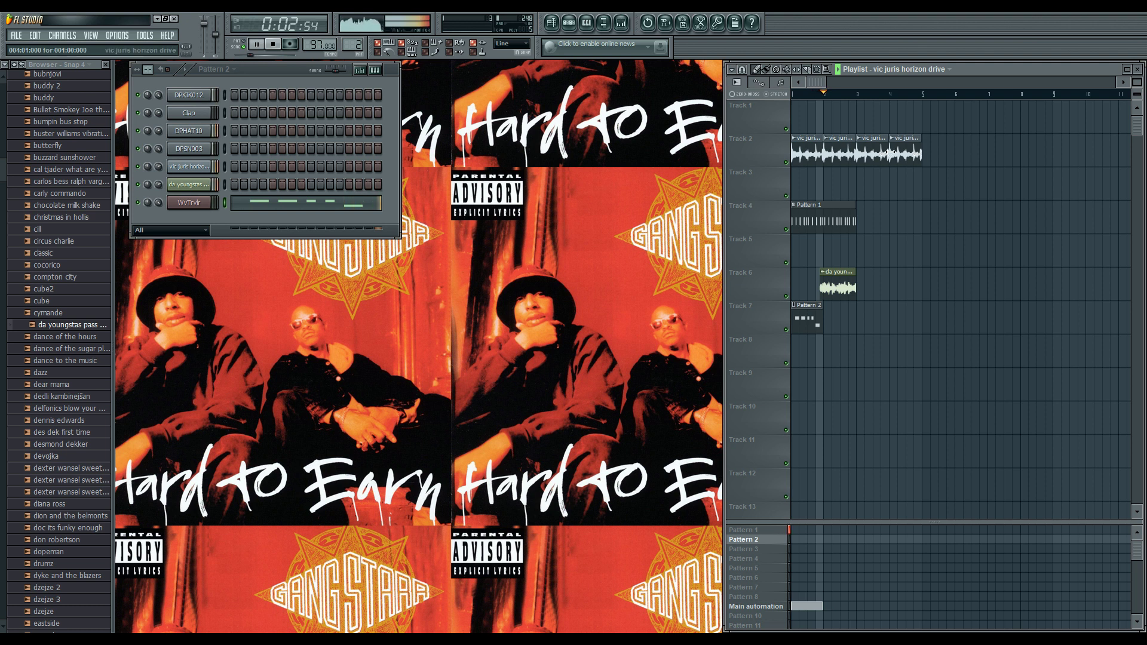
click(856, 217)
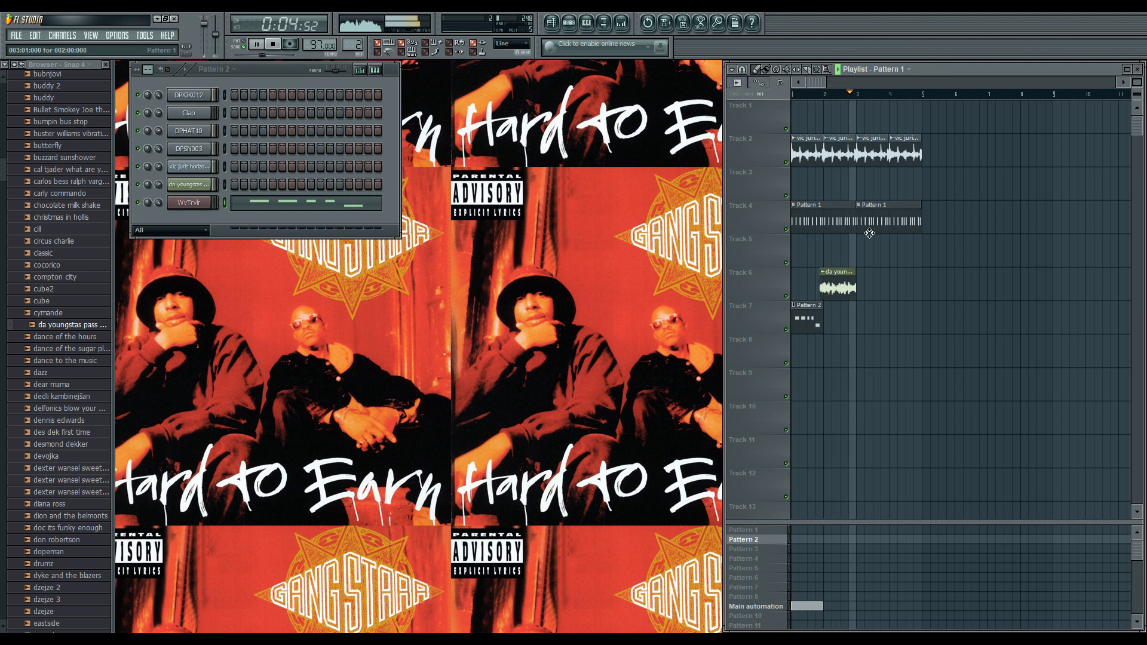